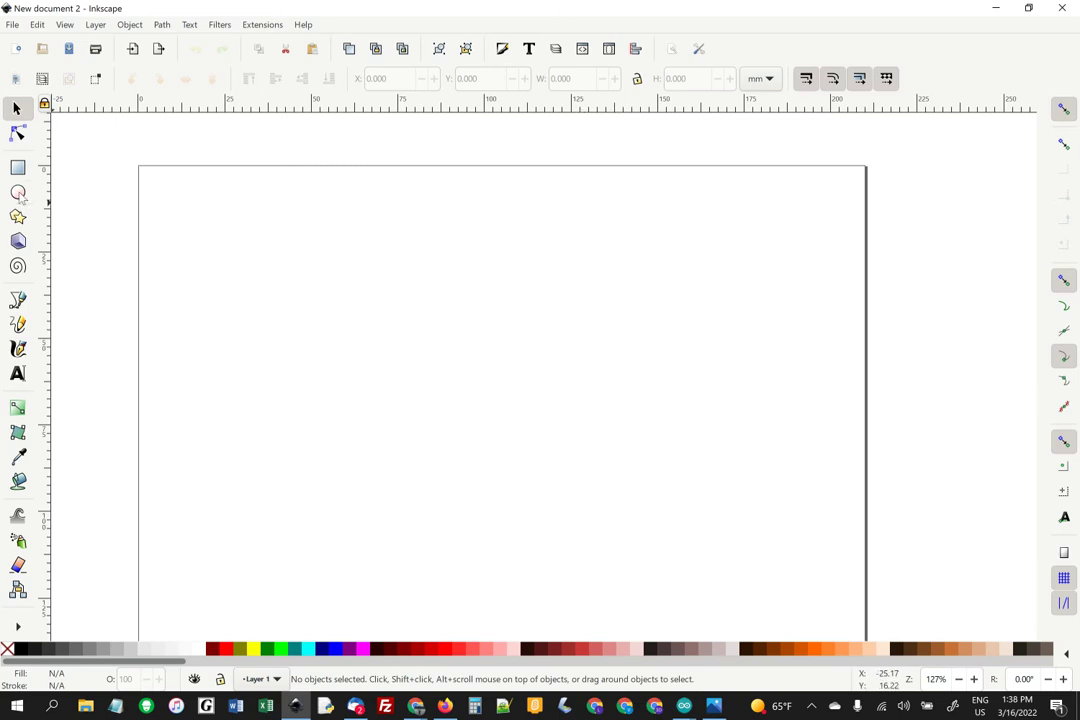
# Step: Draw a circle near the page's top-left and size it to exactly 8 × 8 mm
pyautogui.click(22, 197)
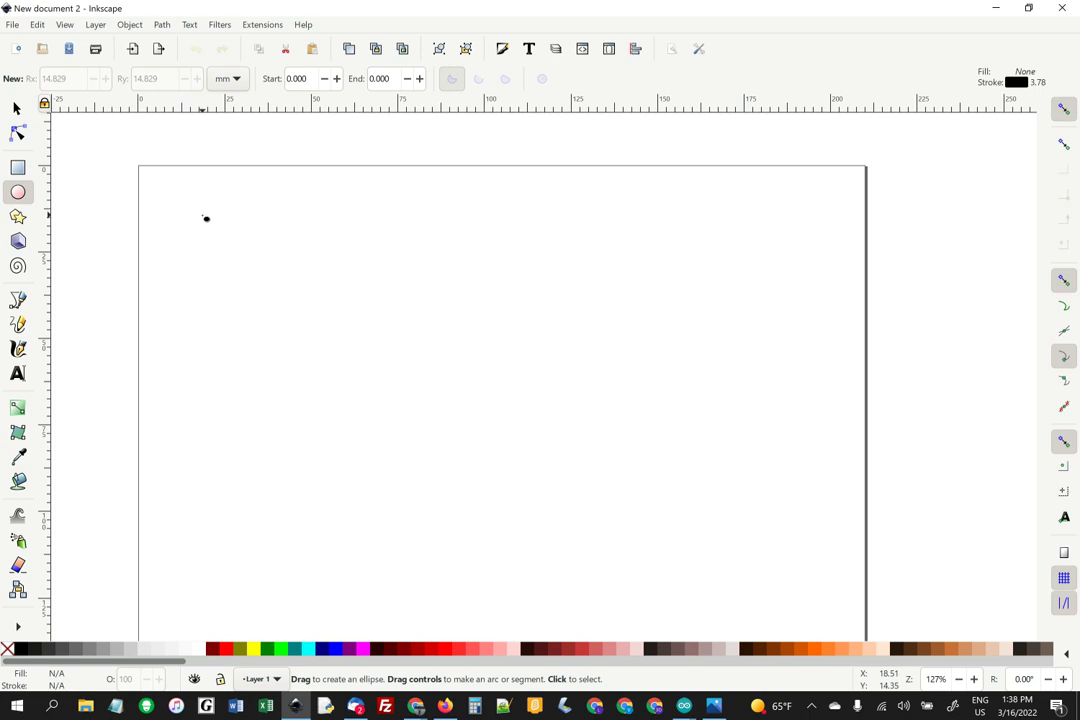
pyautogui.moveTo(218, 226); pyautogui.dragTo(252, 264)
pyautogui.click(16, 108)
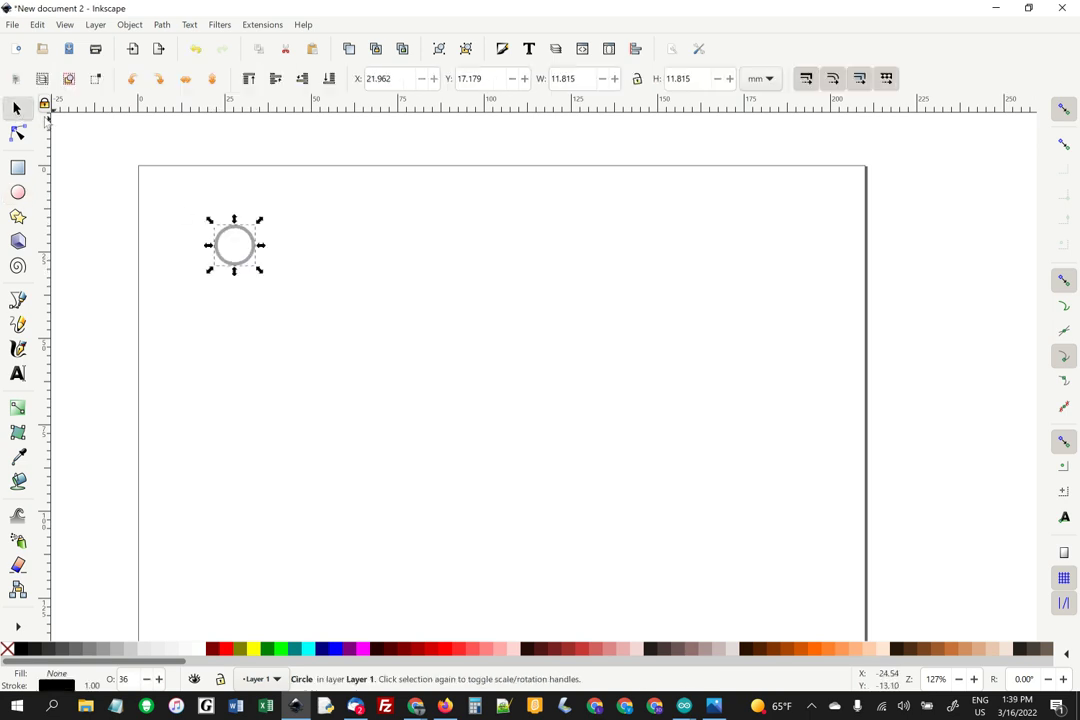
pyautogui.click(497, 75)
pyautogui.press('Tab')
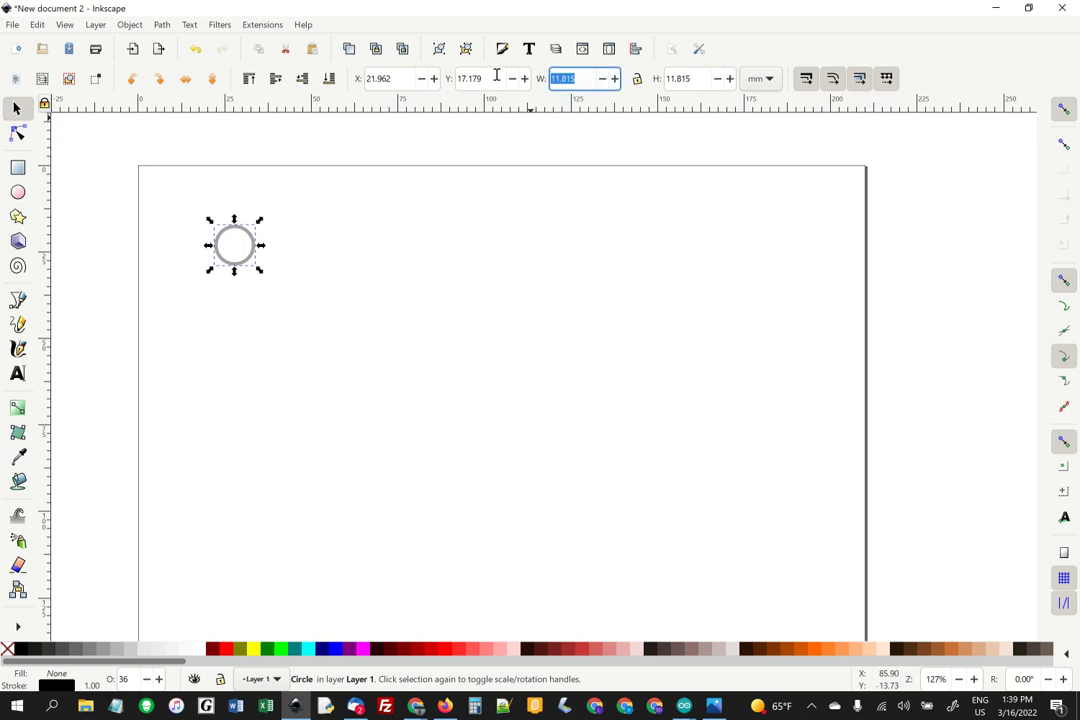
pyautogui.write('8')
pyautogui.press('Tab')
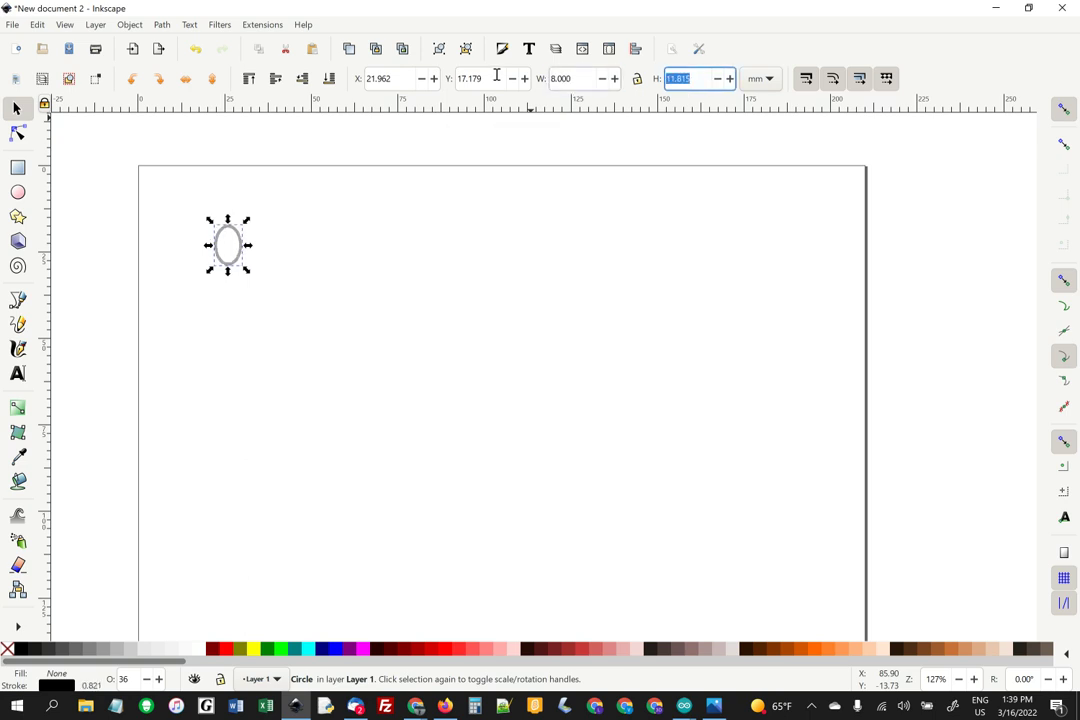
pyautogui.write('8')
pyautogui.press('Return')
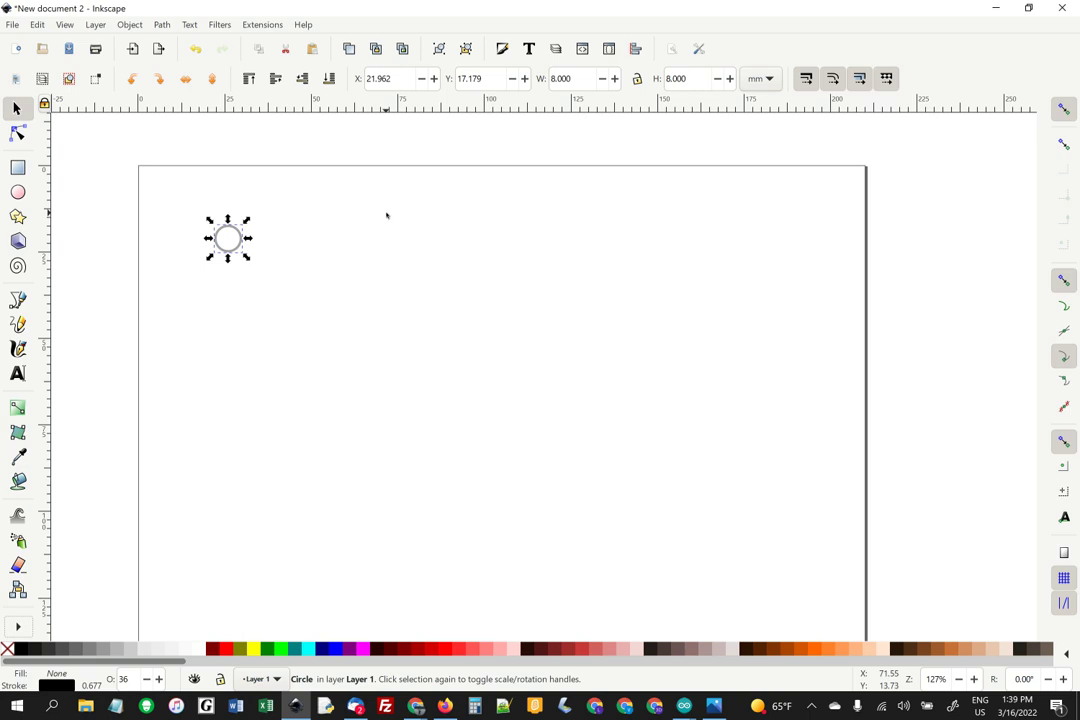
# Step: Raise the circle's stroke opacity from 36% to 100% in Fill and Stroke
pyautogui.click(131, 25)
pyautogui.click(144, 57)
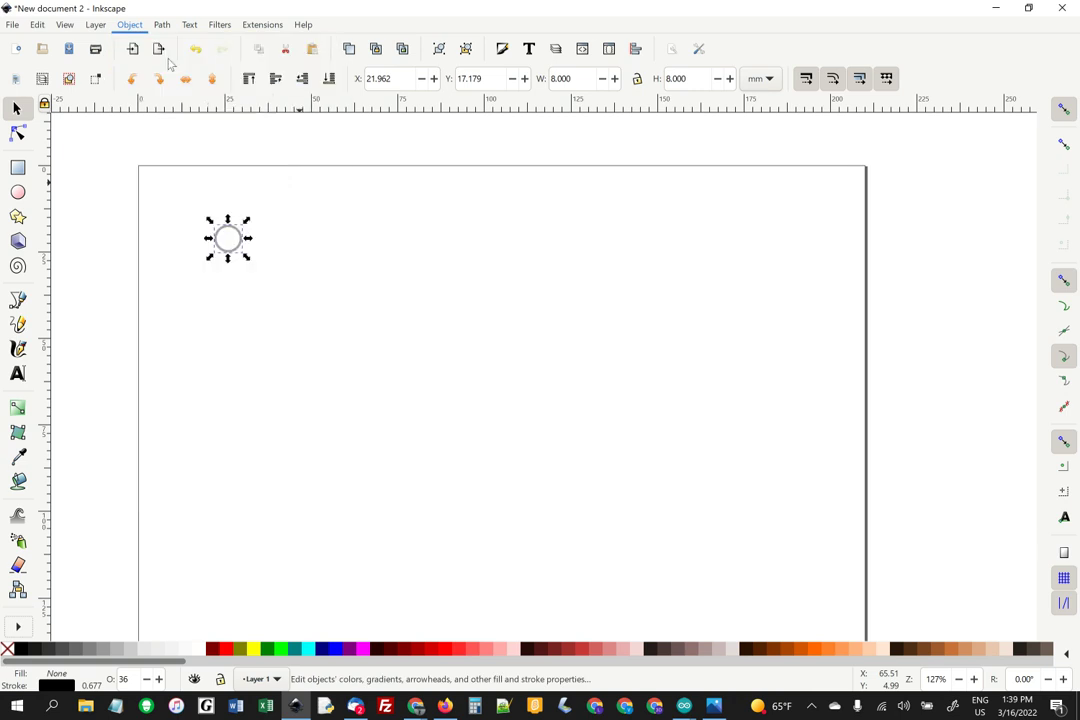
pyautogui.click(860, 147)
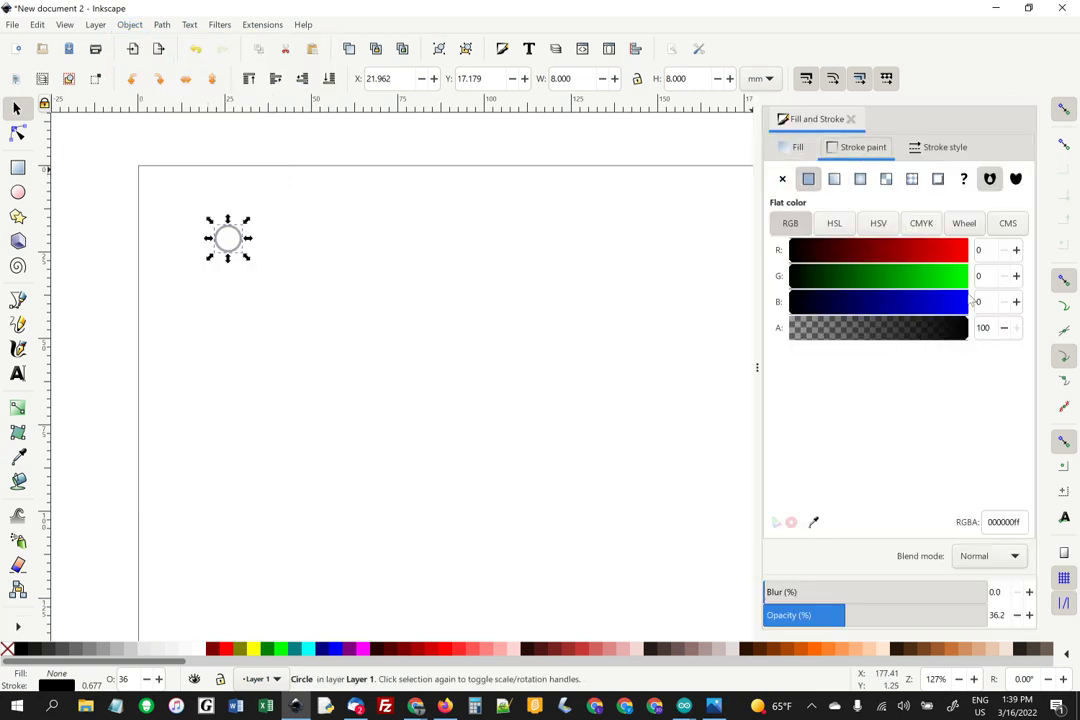
pyautogui.moveTo(837, 620); pyautogui.dragTo(988, 615)
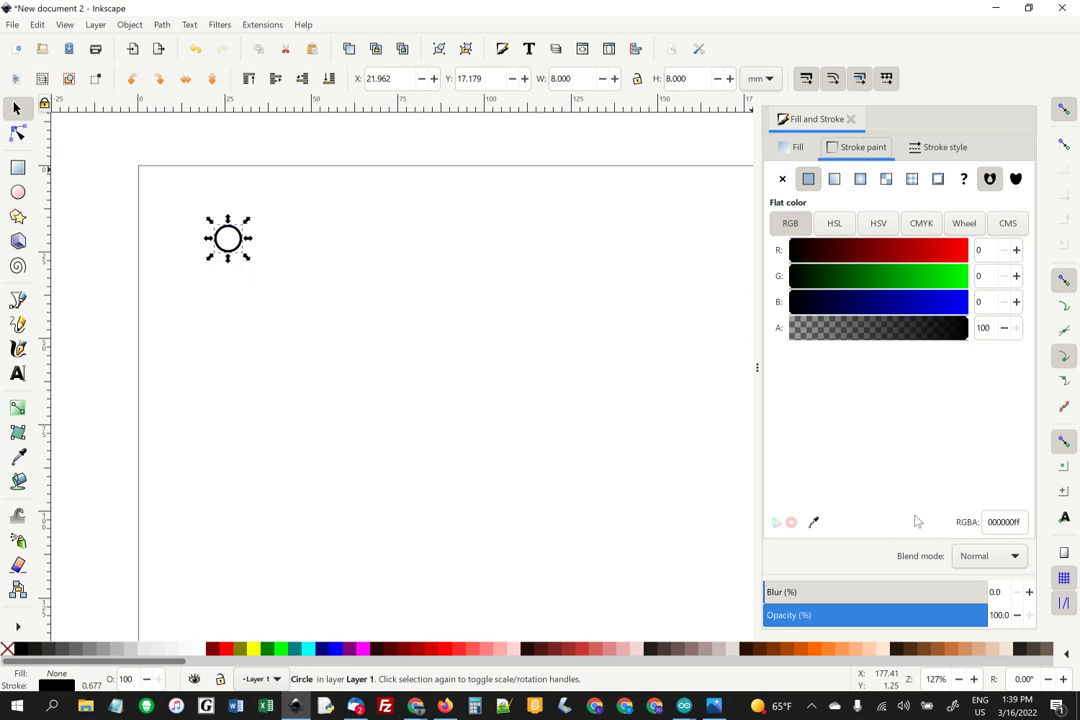
pyautogui.click(851, 119)
pyautogui.click(250, 245)
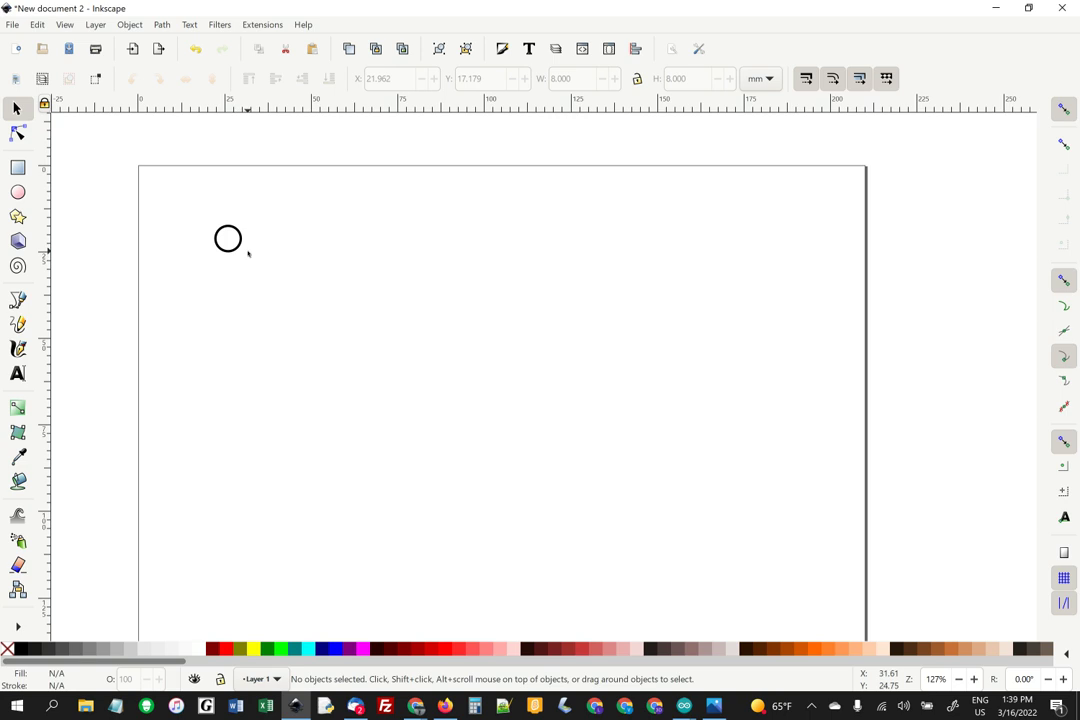
# Step: Move a circle copy toward the lower right of the page
pyautogui.click(231, 231)
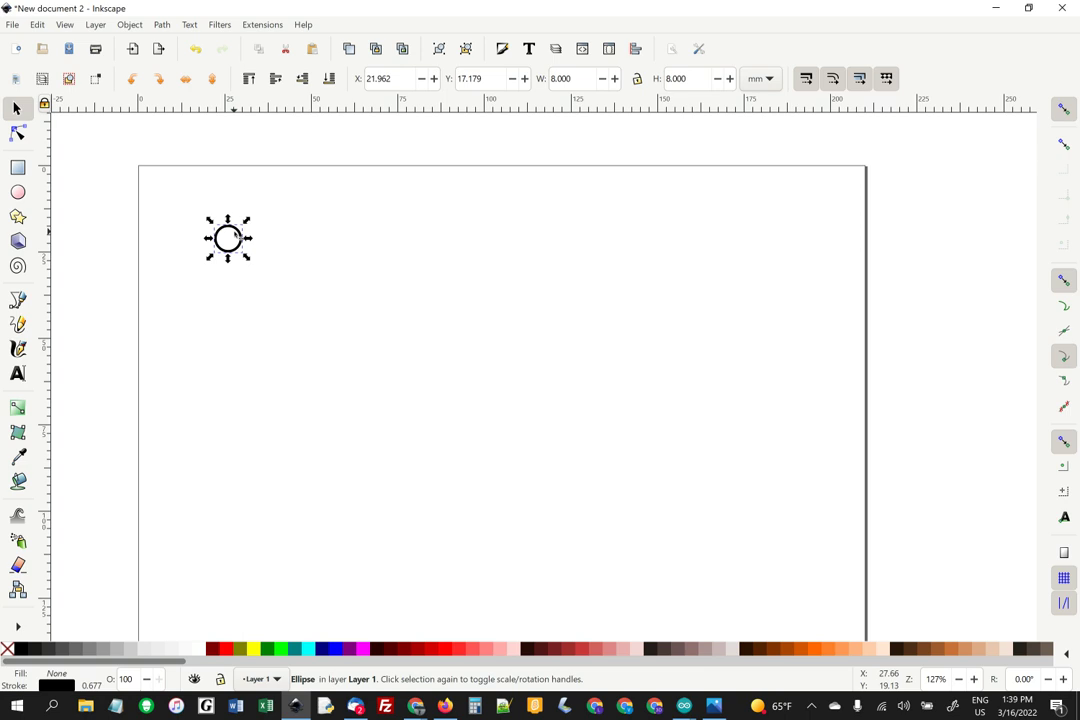
pyautogui.moveTo(236, 234); pyautogui.dragTo(718, 440)
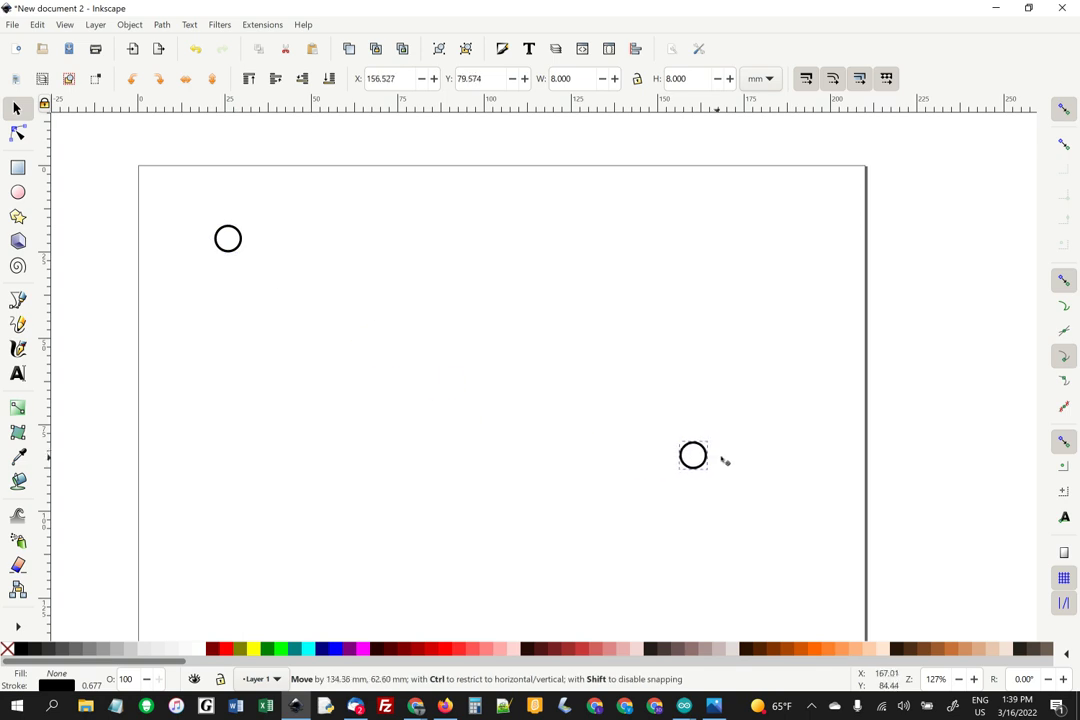
pyautogui.moveTo(718, 440); pyautogui.dragTo(734, 436)
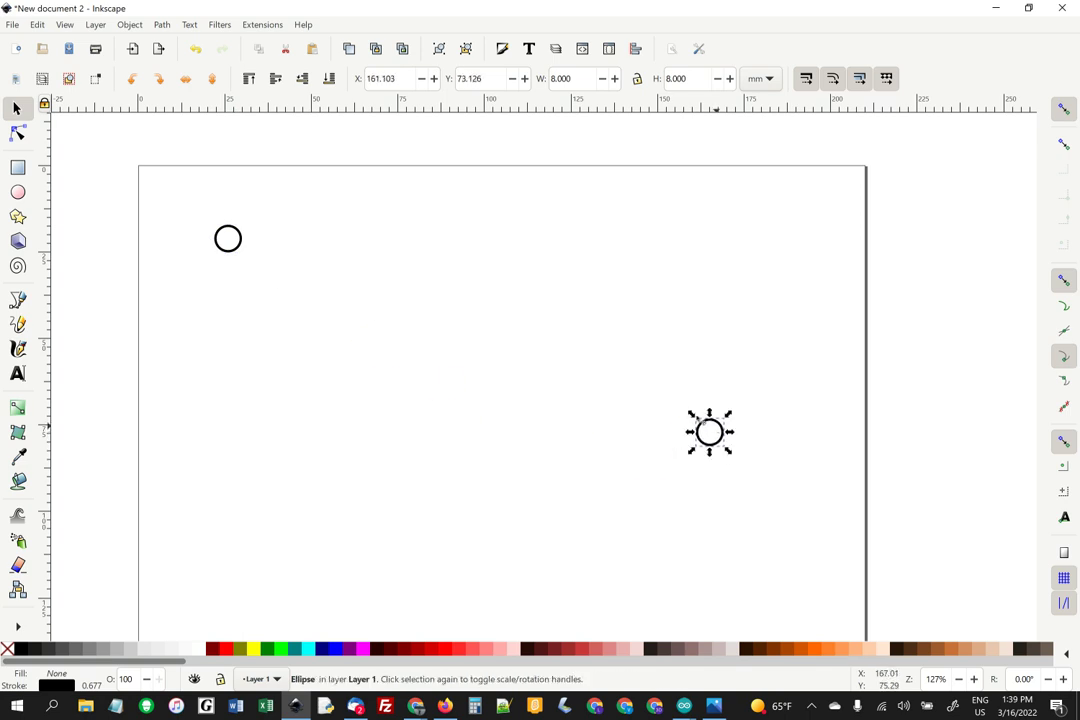
# Step: Duplicate the top-left circle, place the copy down-right, and select all the circles
pyautogui.click(241, 250)
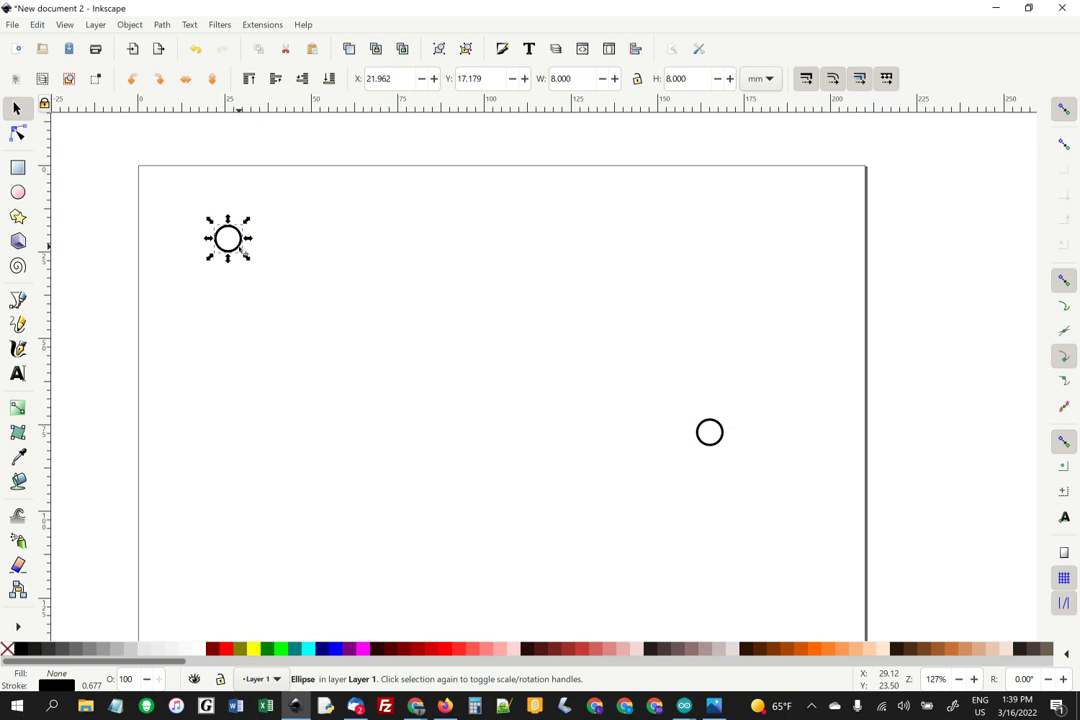
pyautogui.press('ctrl')
pyautogui.hotkey('ctrl', 'd')
pyautogui.moveTo(244, 253); pyautogui.dragTo(316, 307)
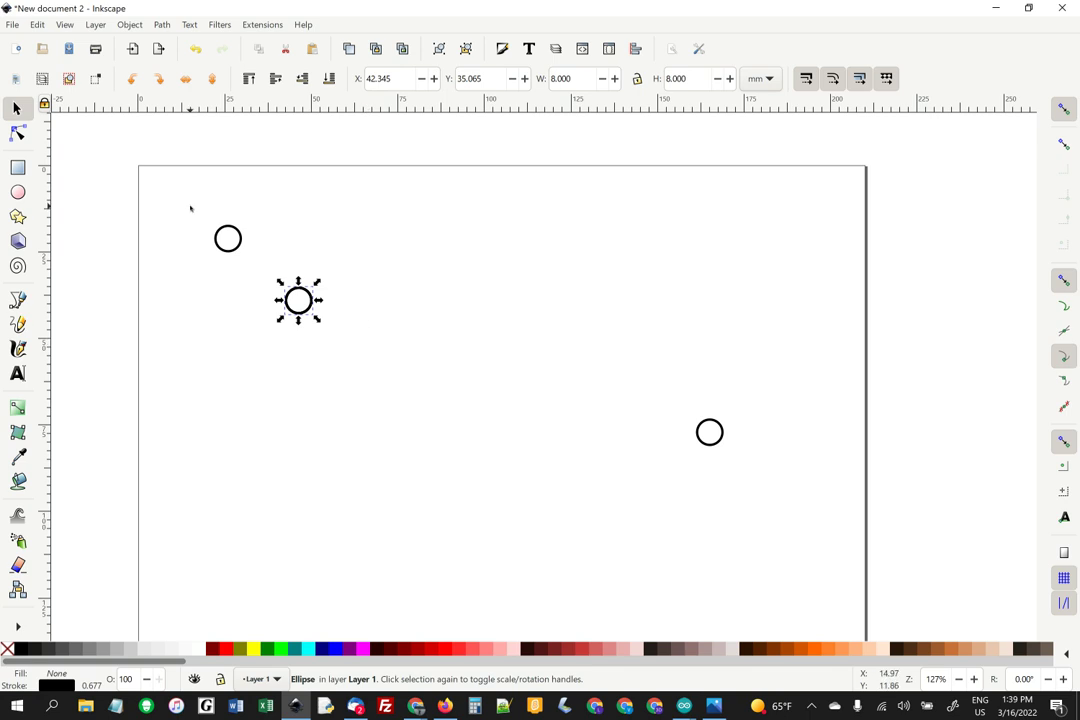
pyautogui.moveTo(193, 211)
pyautogui.mouseDown()
pyautogui.moveTo(460, 383)
pyautogui.moveTo(773, 470)
pyautogui.mouseUp()
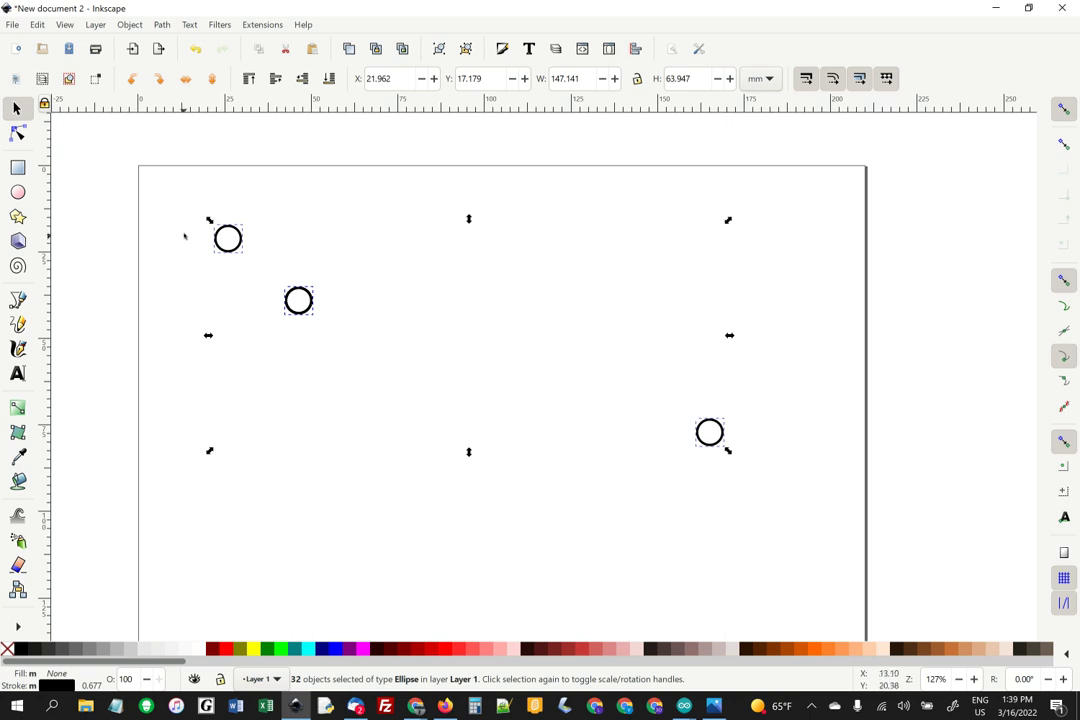
# Step: Arrange the 32 circles into a grid of 8 columns and 4 rows
pyautogui.click(131, 26)
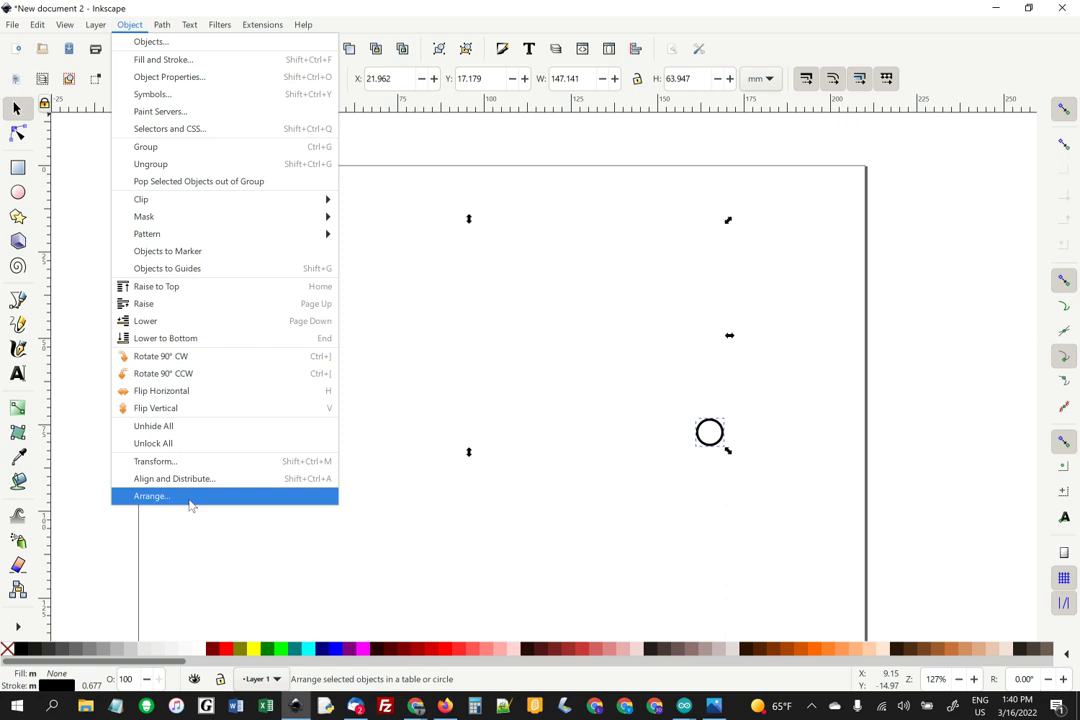
pyautogui.click(151, 496)
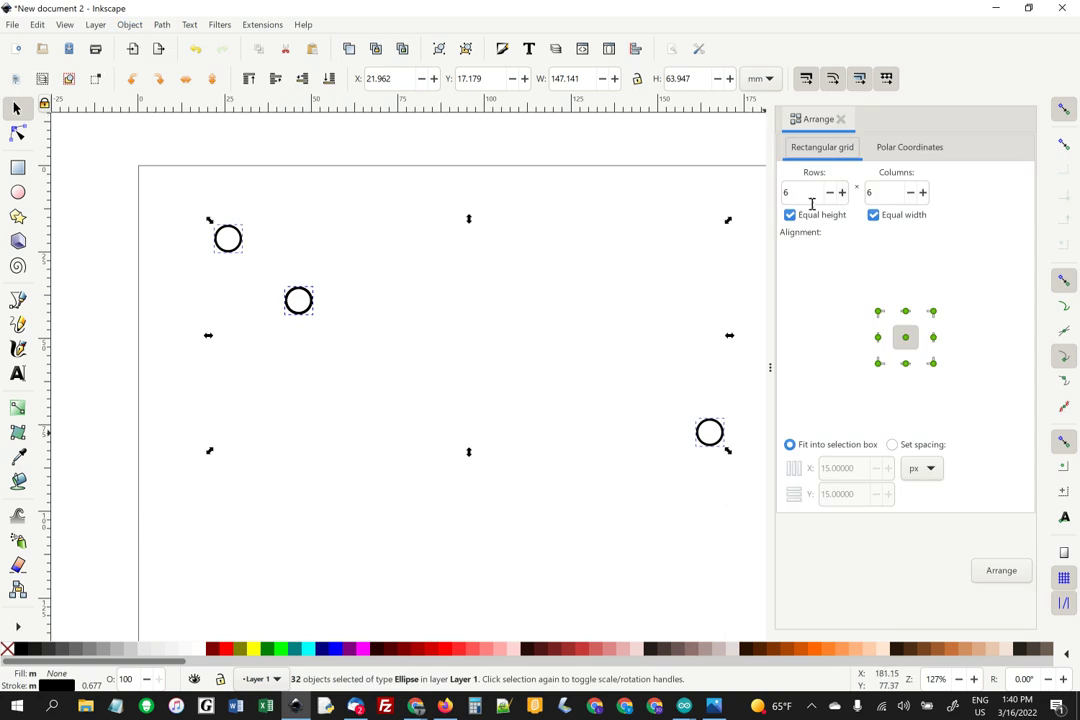
pyautogui.click(922, 192)
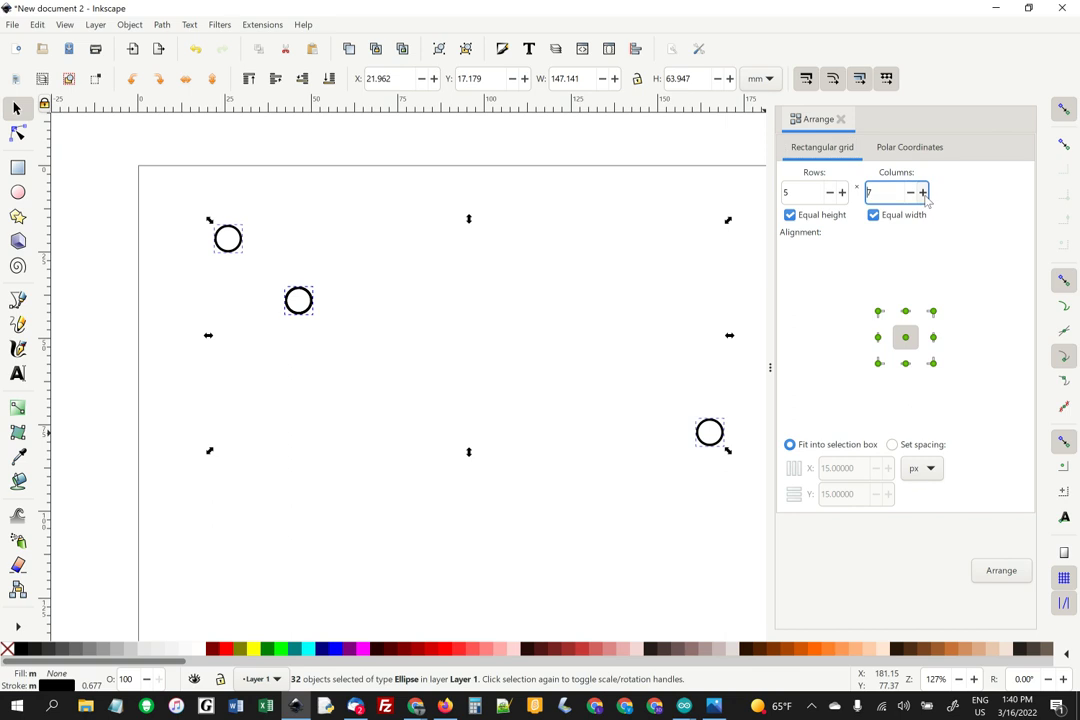
pyautogui.click(924, 194)
pyautogui.click(1000, 572)
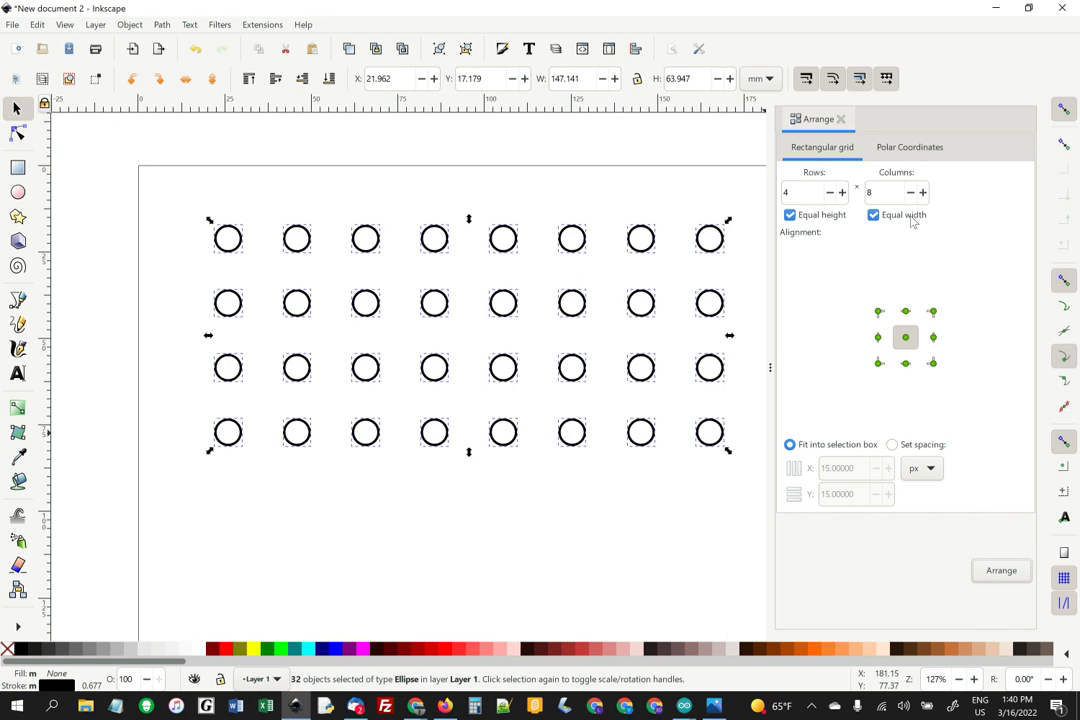
pyautogui.click(840, 119)
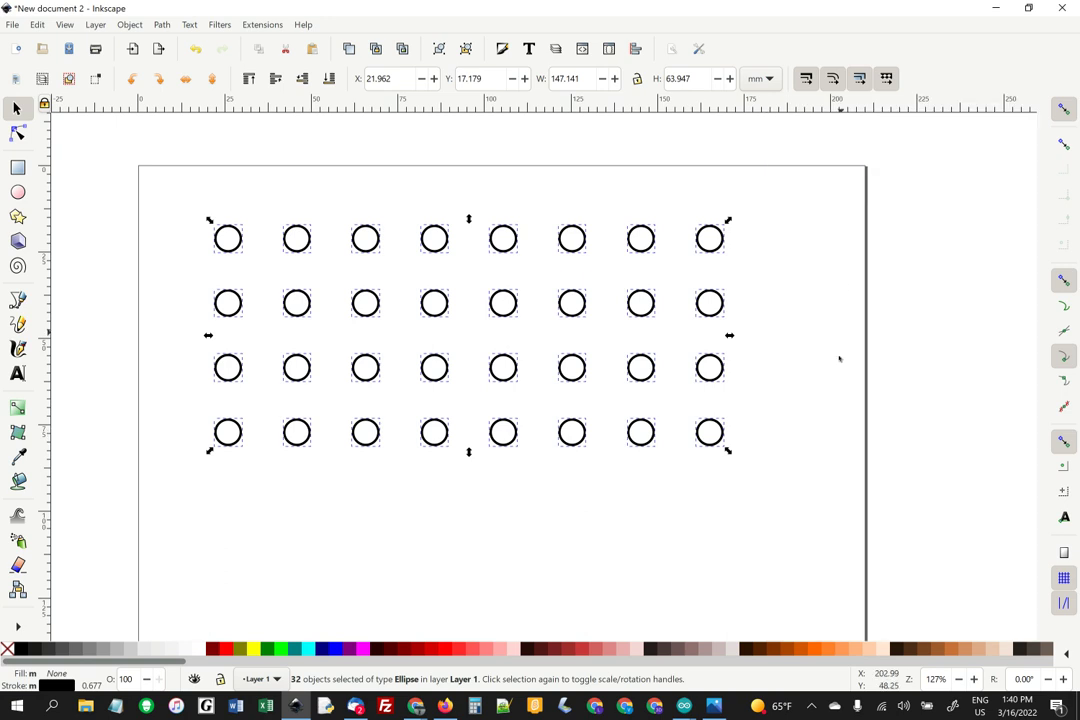
# Step: Create a text frame below the circle grid containing the word HAYS
pyautogui.click(617, 488)
pyautogui.click(17, 373)
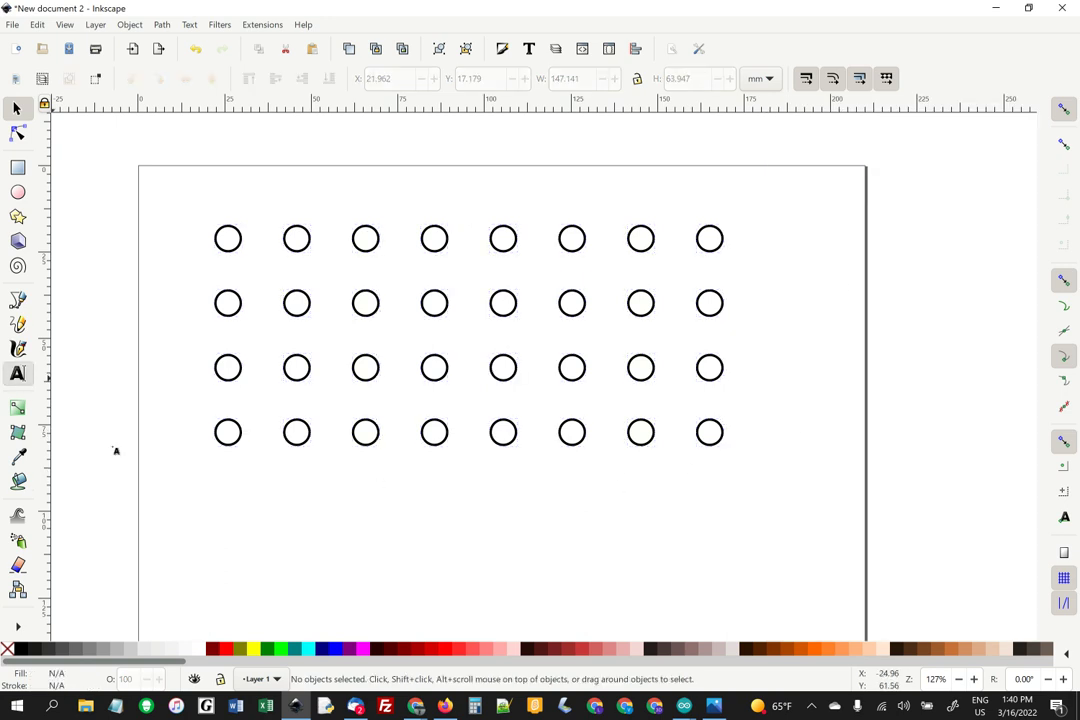
pyautogui.moveTo(249, 478); pyautogui.dragTo(767, 601)
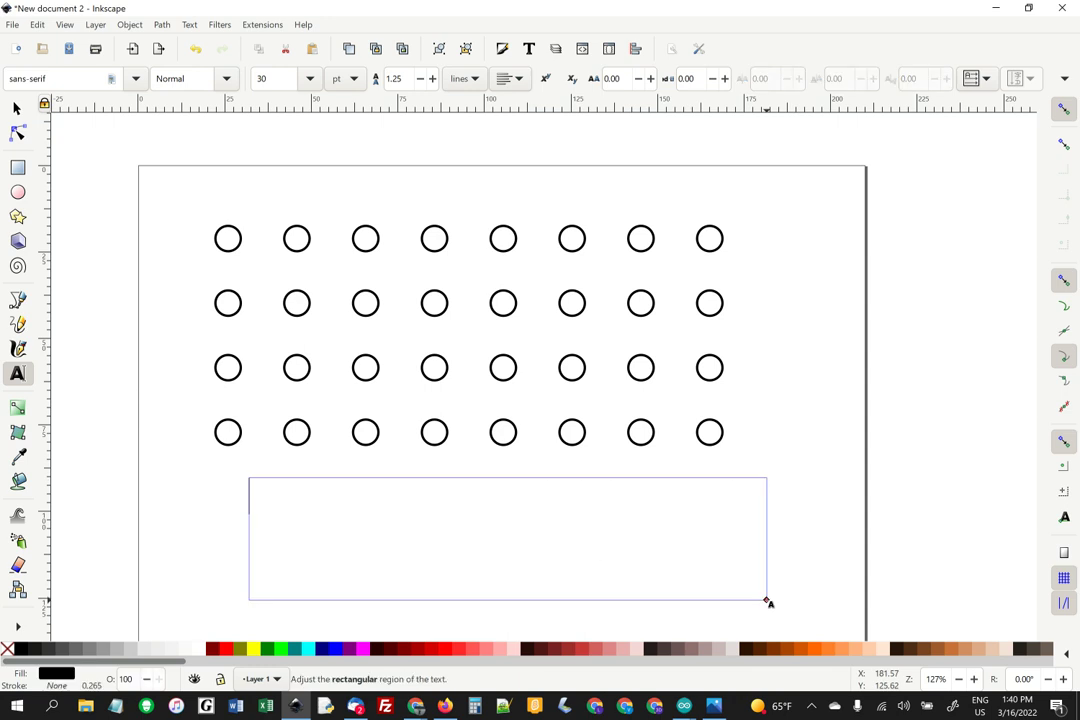
pyautogui.write('Hay')
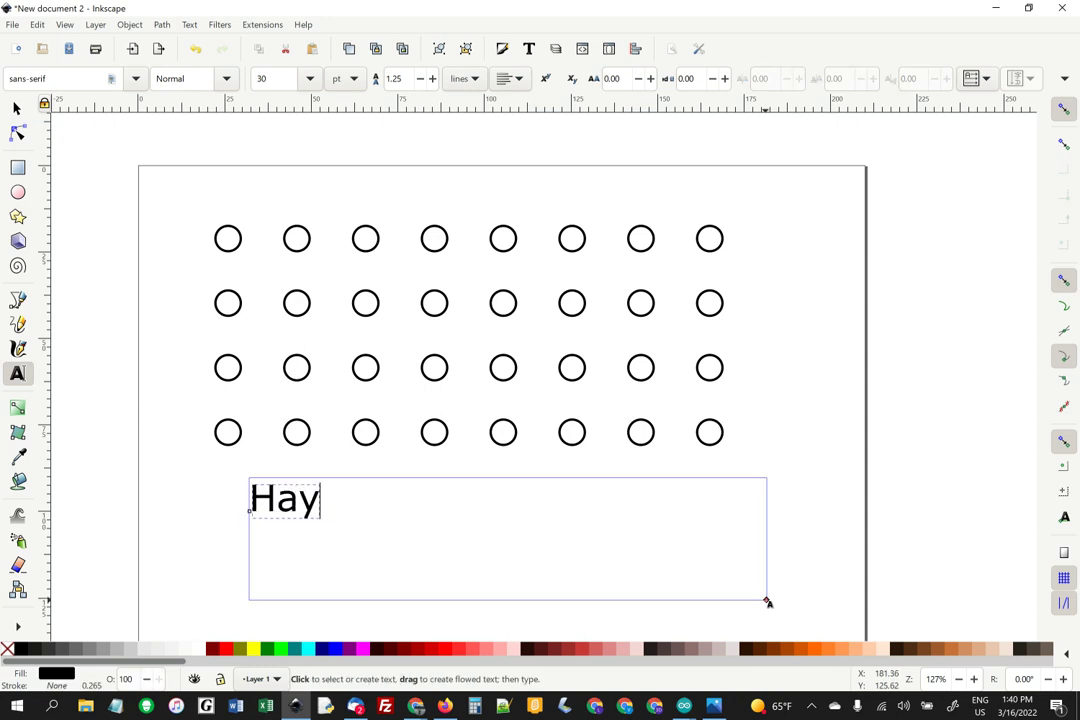
pyautogui.press('BackSpace')
pyautogui.press('BackSpace')
pyautogui.write('AYS')
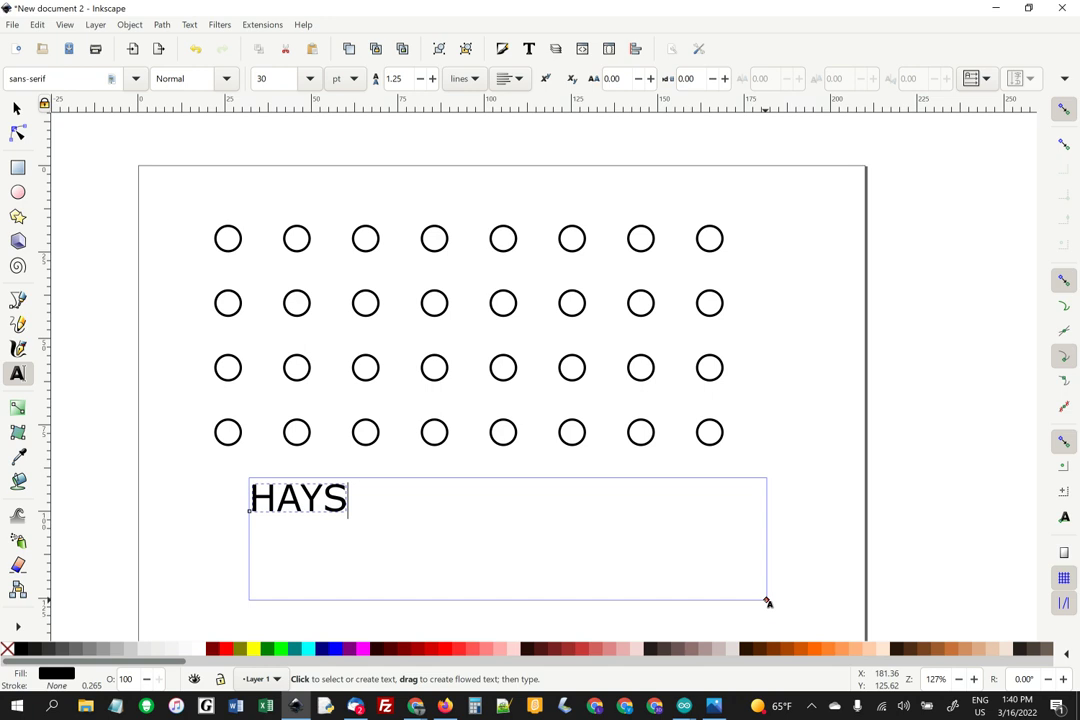
# Step: Enlarge the HAYS text and place it over the grid so it spans every circle
pyautogui.click(16, 108)
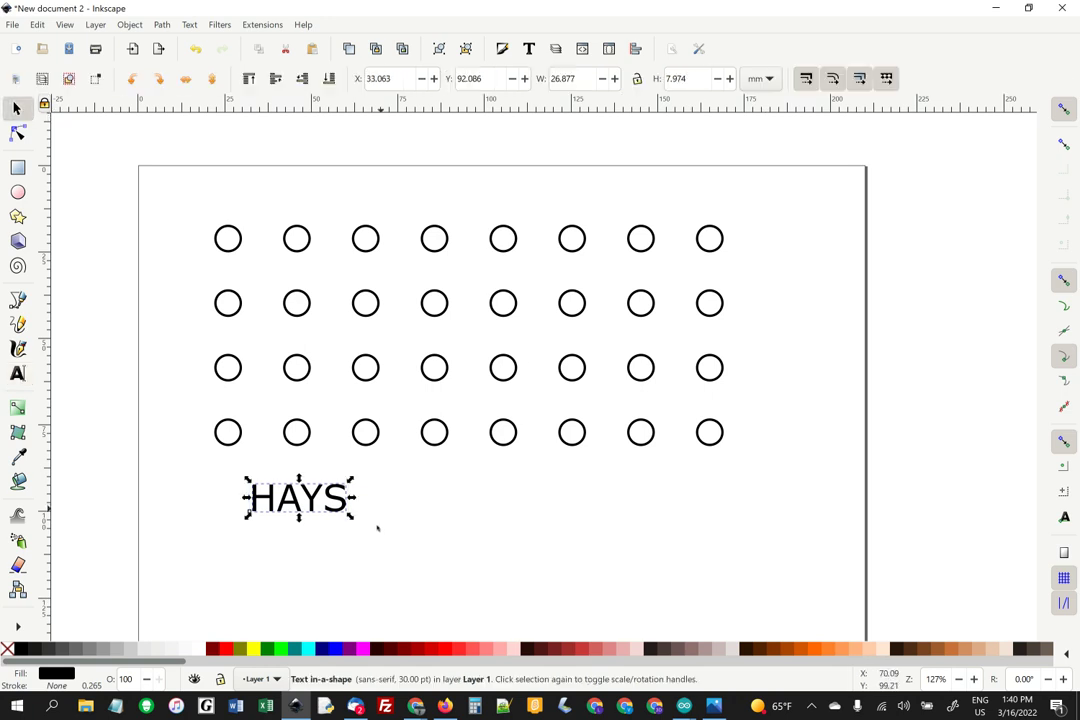
pyautogui.moveTo(352, 514); pyautogui.dragTo(586, 629)
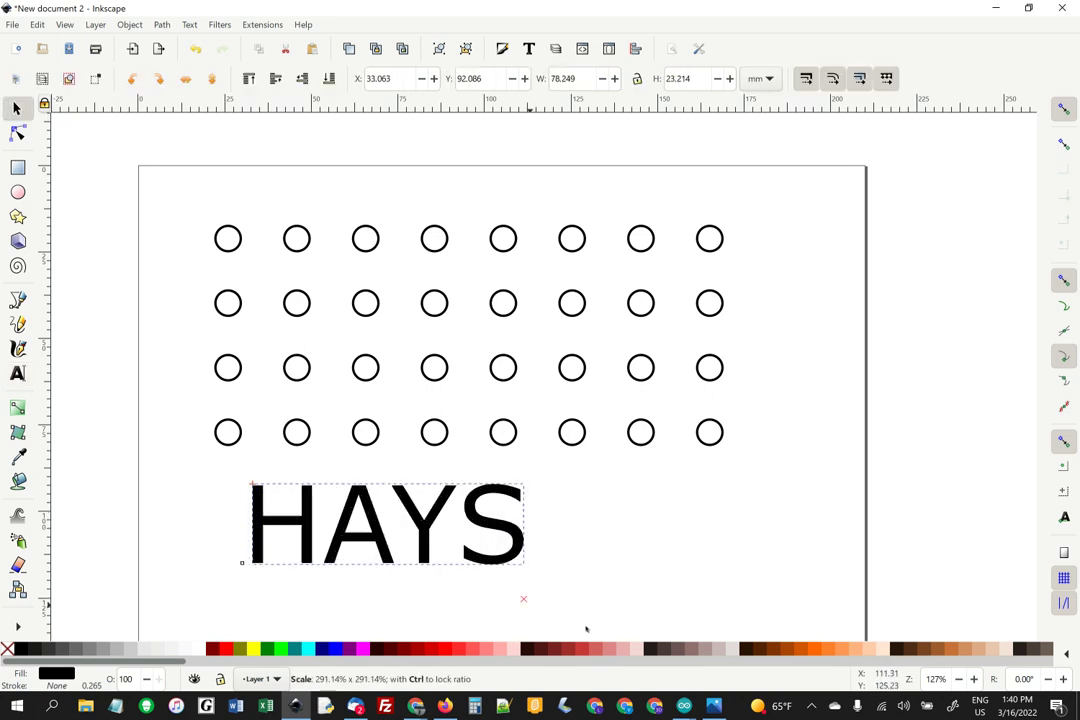
pyautogui.moveTo(459, 526); pyautogui.dragTo(427, 272)
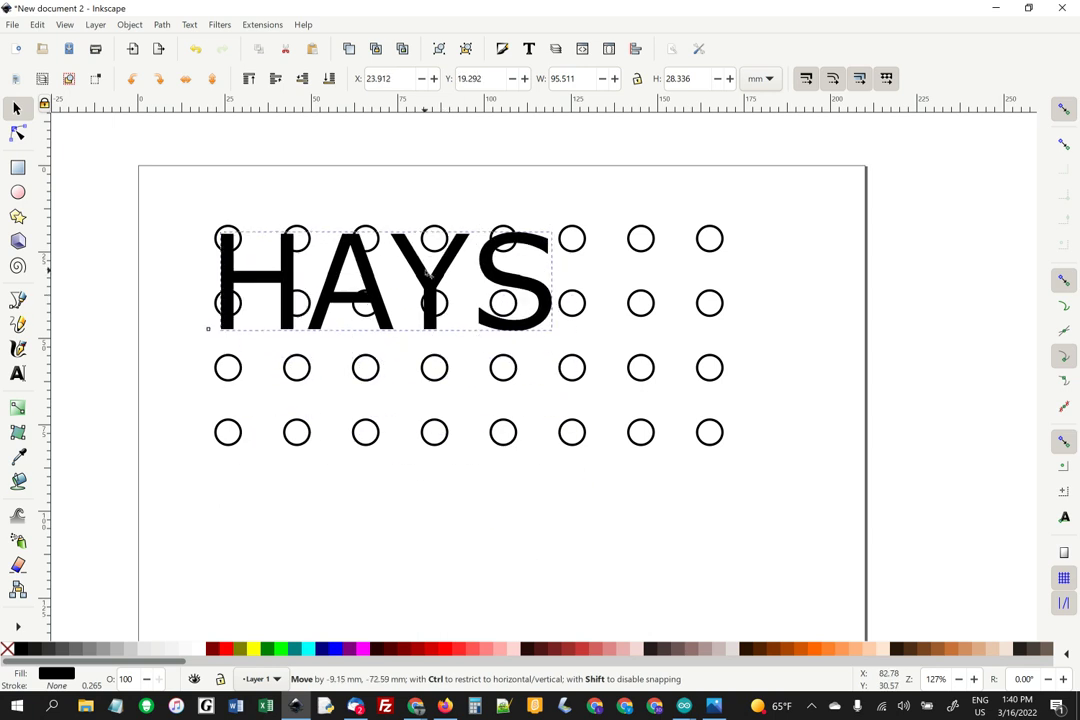
pyautogui.moveTo(428, 272); pyautogui.dragTo(435, 279)
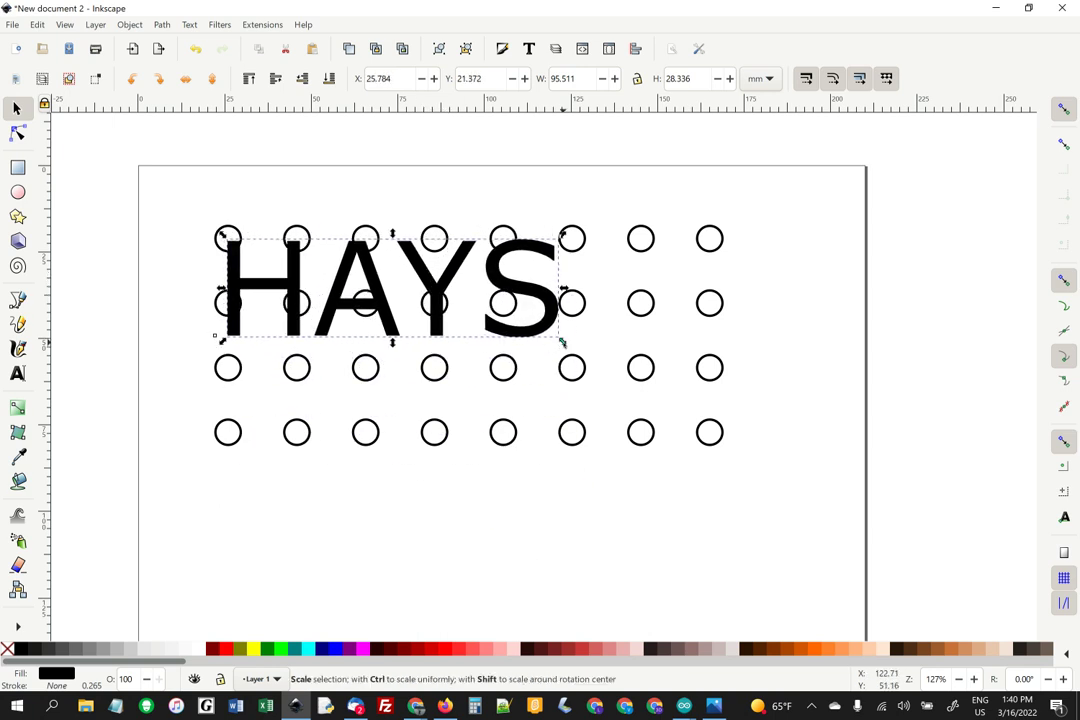
pyautogui.moveTo(562, 342)
pyautogui.mouseDown()
pyautogui.moveTo(711, 386)
pyautogui.moveTo(711, 432)
pyautogui.mouseUp()
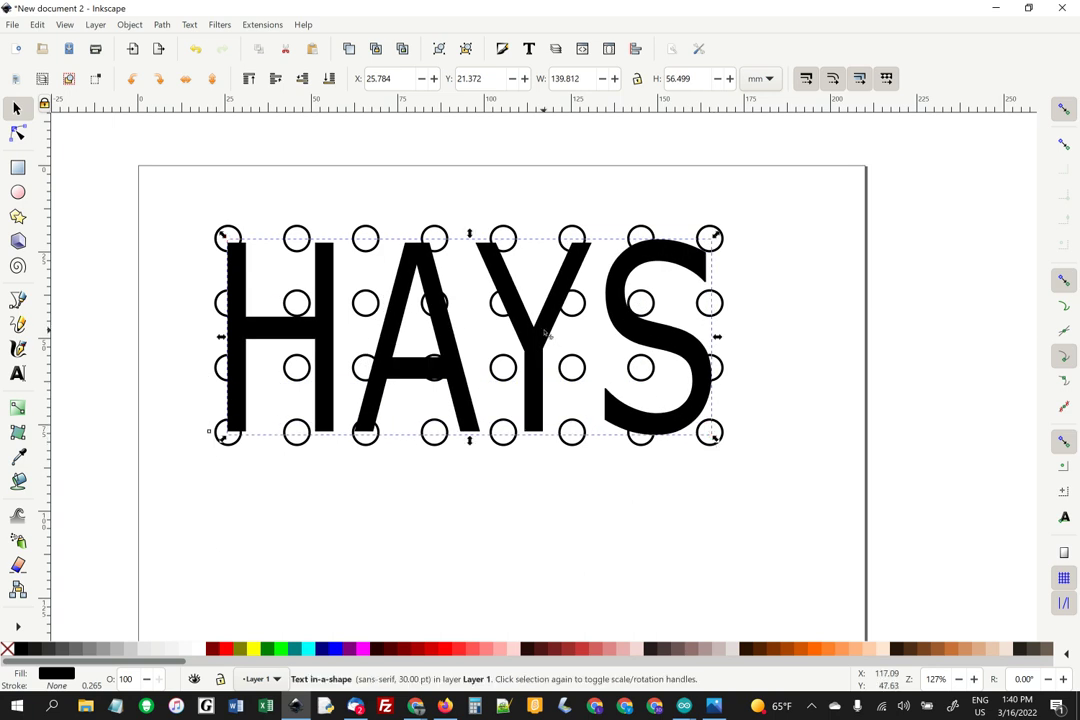
pyautogui.moveTo(545, 328); pyautogui.dragTo(546, 332)
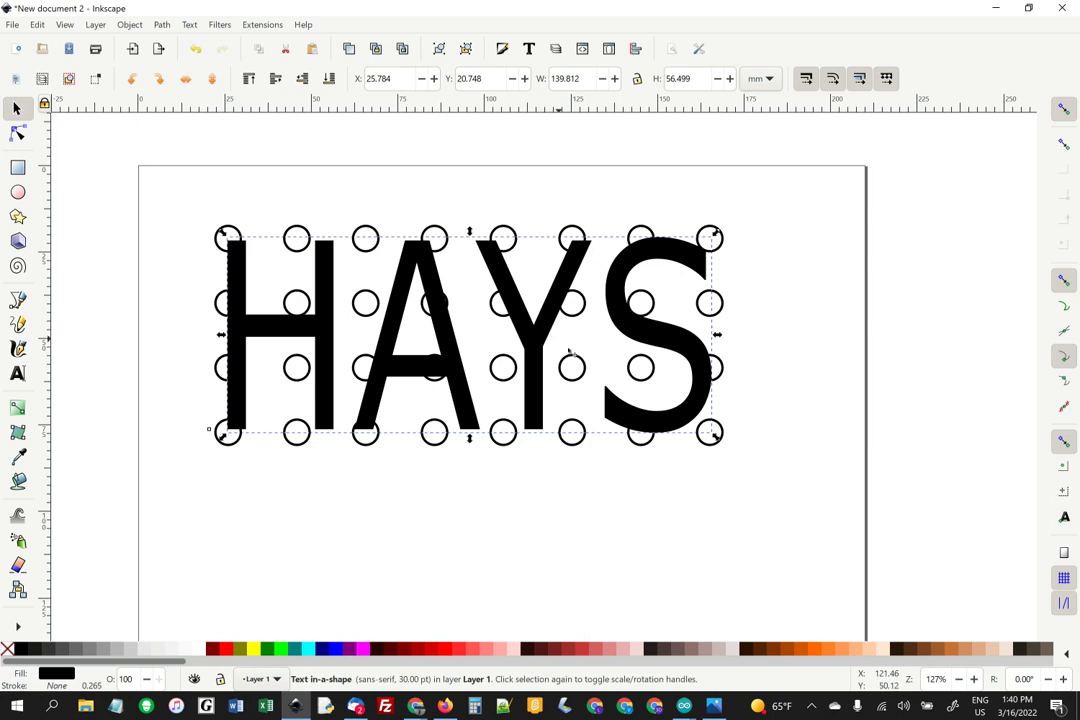
pyautogui.moveTo(715, 436); pyautogui.dragTo(719, 439)
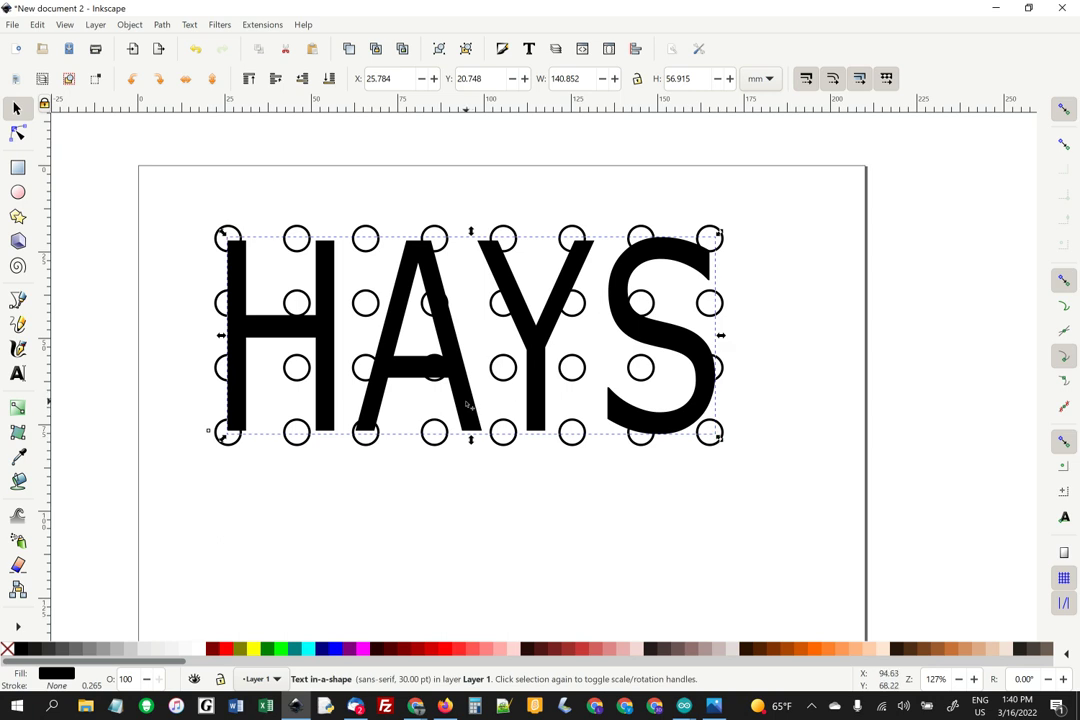
# Step: Nudge the HAYS text, then select it together with all 32 circles
pyautogui.moveTo(466, 403); pyautogui.dragTo(467, 402)
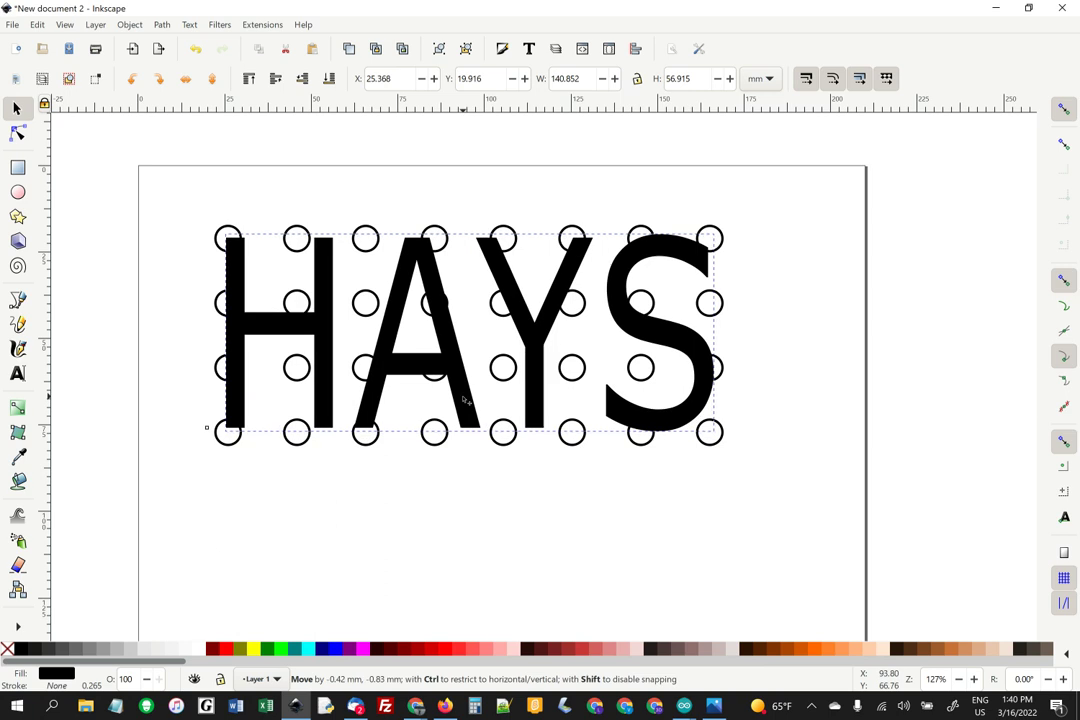
pyautogui.moveTo(466, 401); pyautogui.dragTo(468, 402)
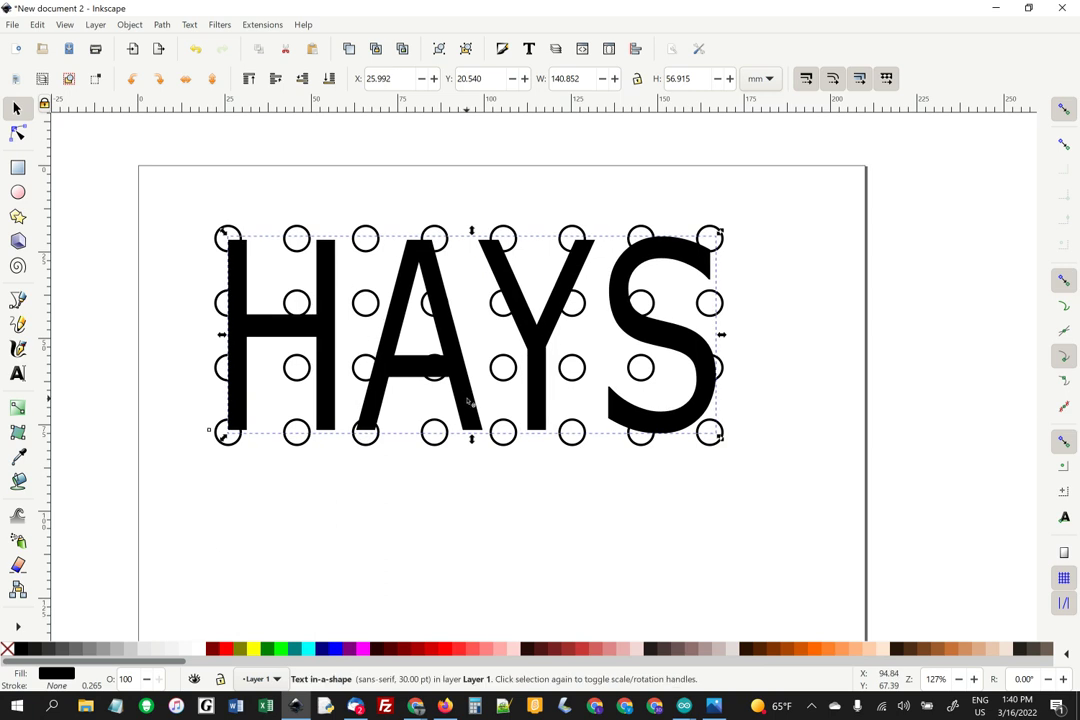
pyautogui.click(164, 199)
pyautogui.moveTo(166, 197)
pyautogui.mouseDown()
pyautogui.moveTo(742, 447)
pyautogui.moveTo(778, 480)
pyautogui.mouseUp()
# Step: Union the HAYS text and circles into one 197-node path
pyautogui.click(161, 24)
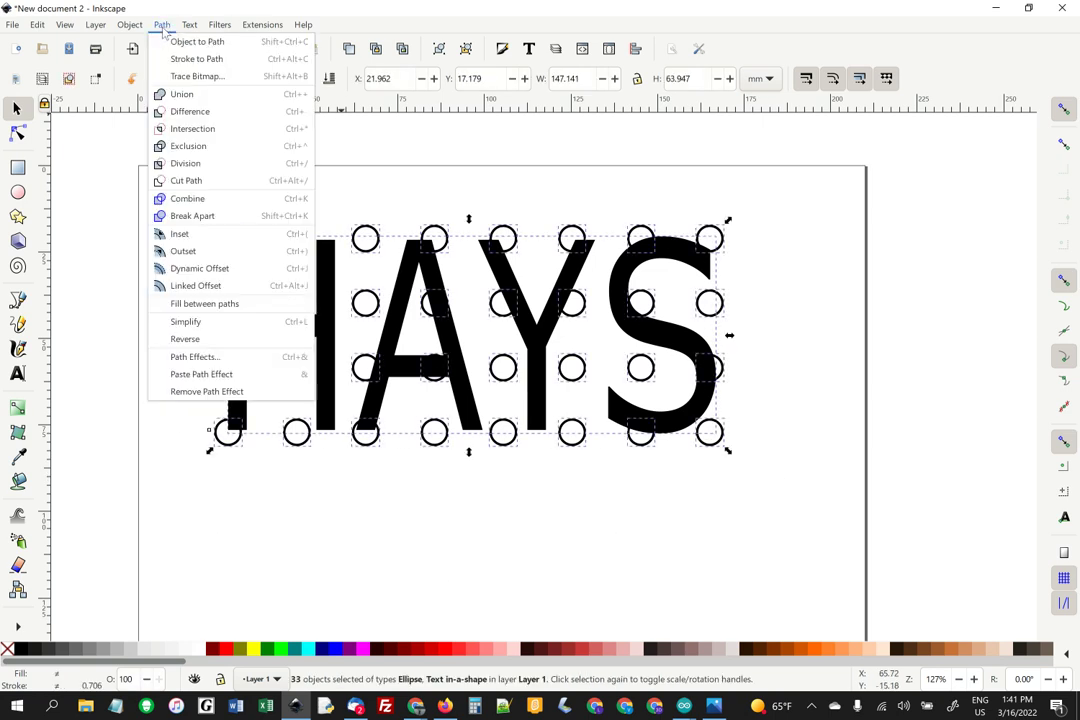
pyautogui.click(187, 93)
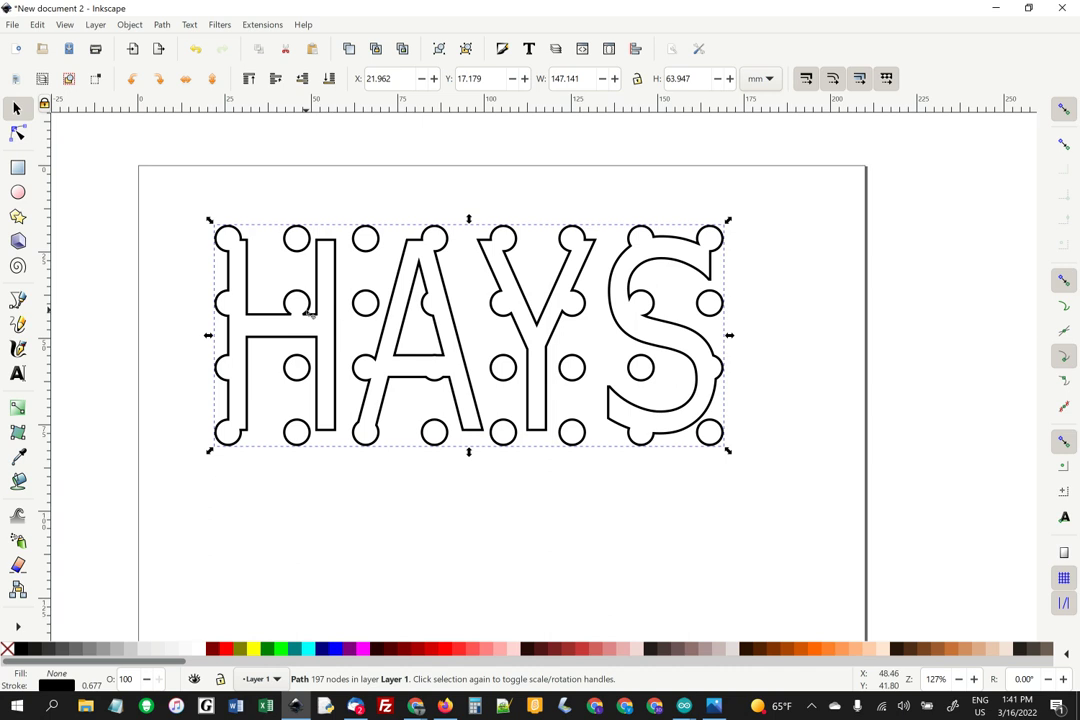
# Step: In node editing, delete the loose circles around the H and the A
pyautogui.press('n')
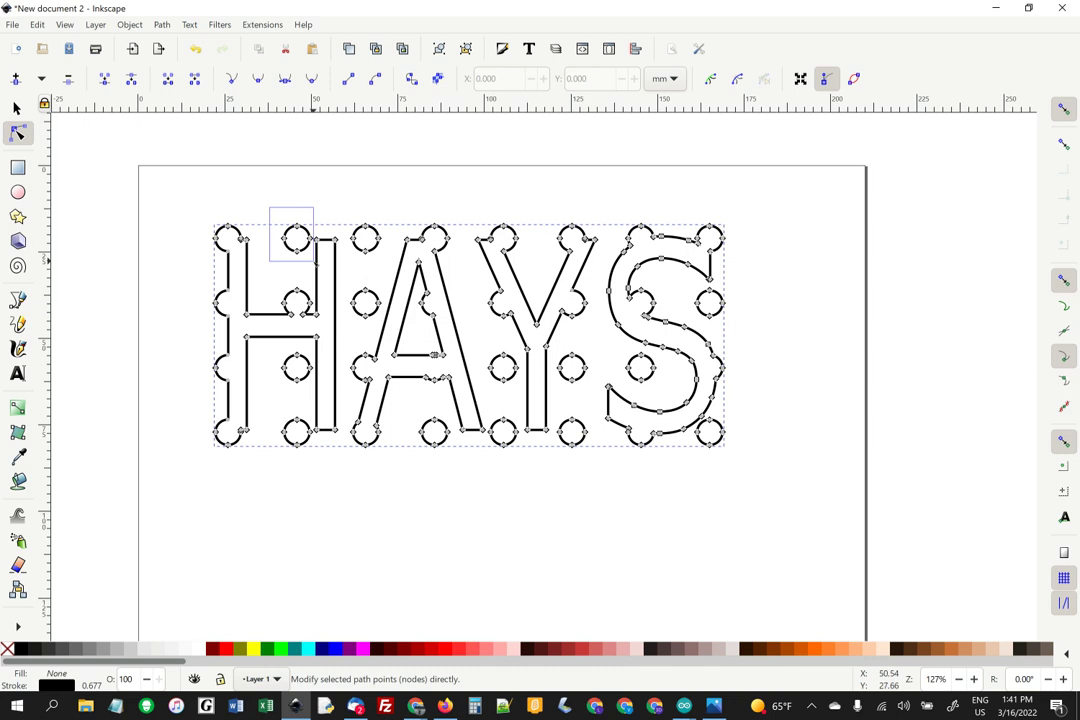
pyautogui.moveTo(276, 213); pyautogui.dragTo(314, 262)
pyautogui.press('Delete')
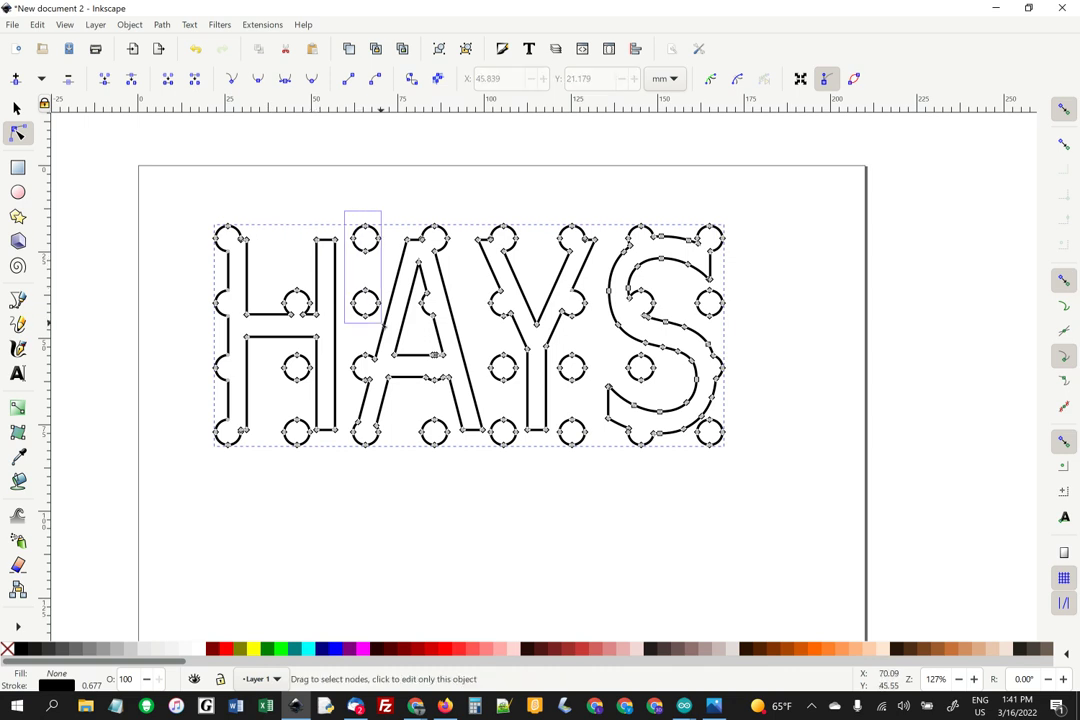
pyautogui.moveTo(345, 210); pyautogui.dragTo(383, 324)
pyautogui.press('Delete')
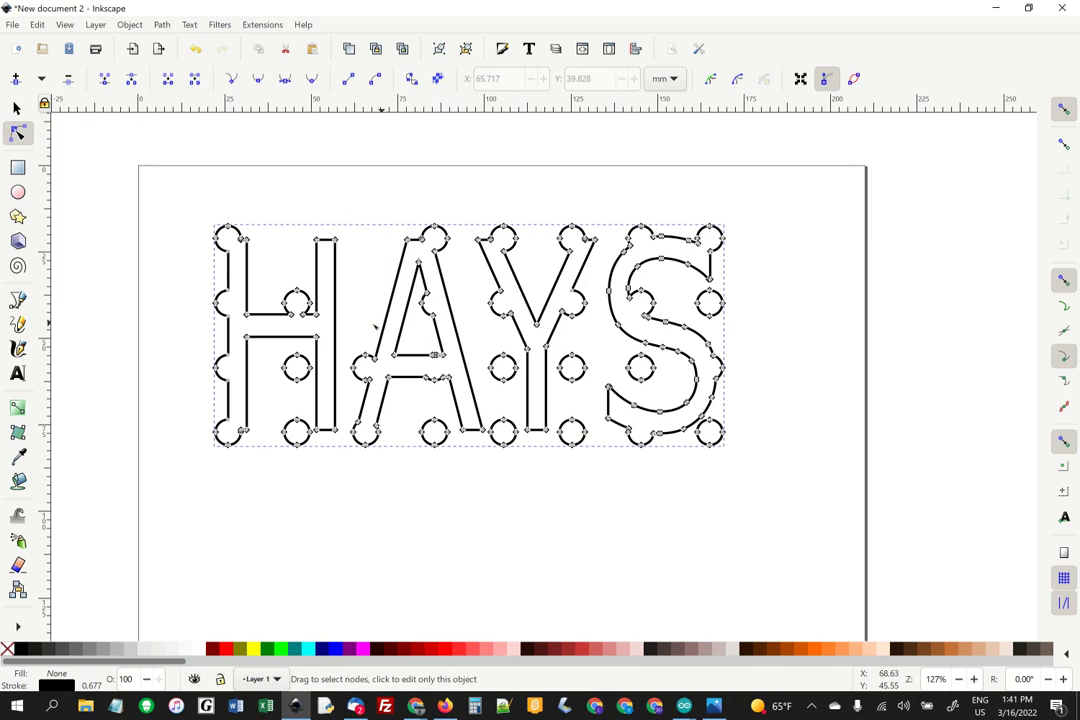
pyautogui.click(297, 355)
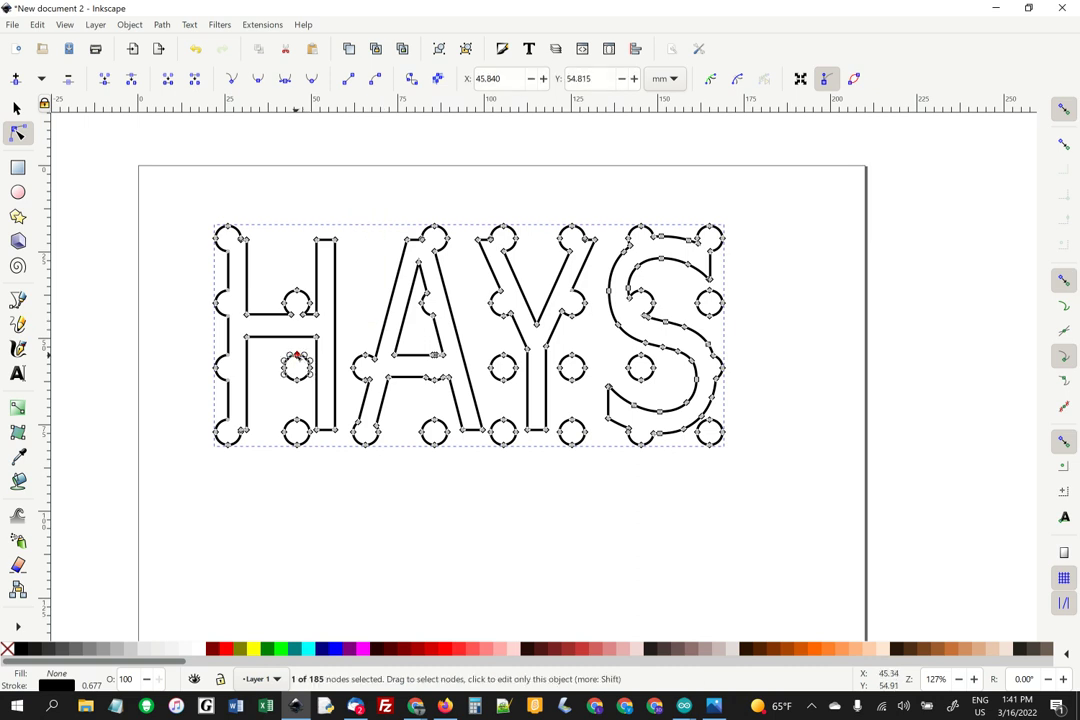
pyautogui.hotkey('ctrl', 'a')
pyautogui.press('Delete')
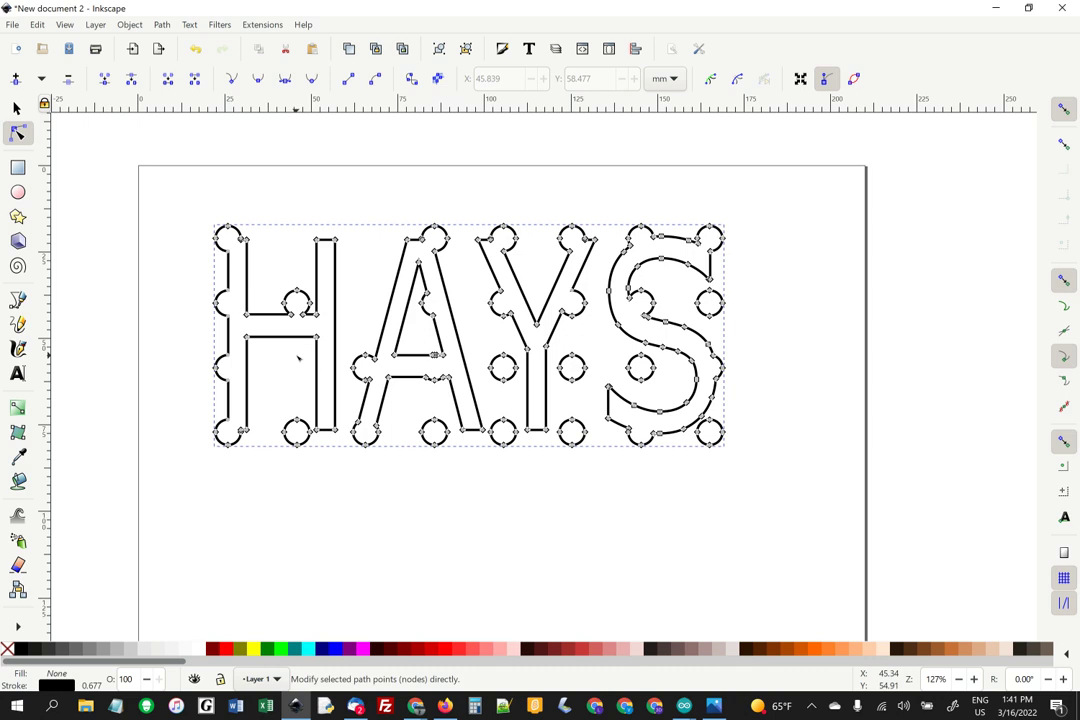
pyautogui.moveTo(271, 409); pyautogui.dragTo(311, 462)
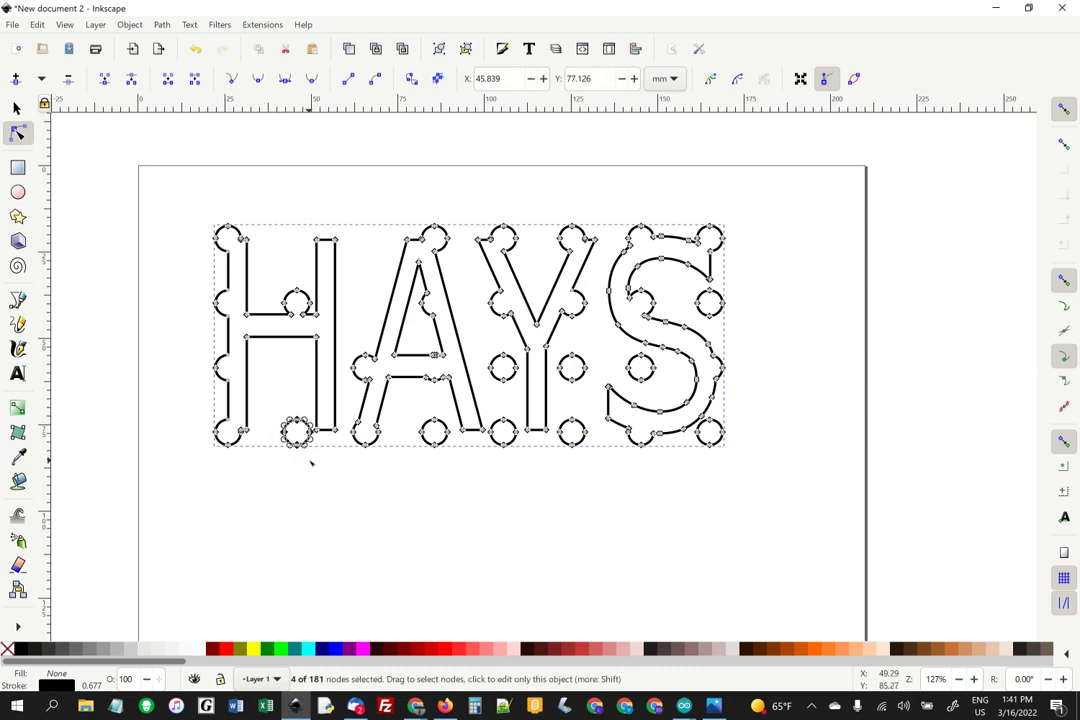
pyautogui.press('Delete')
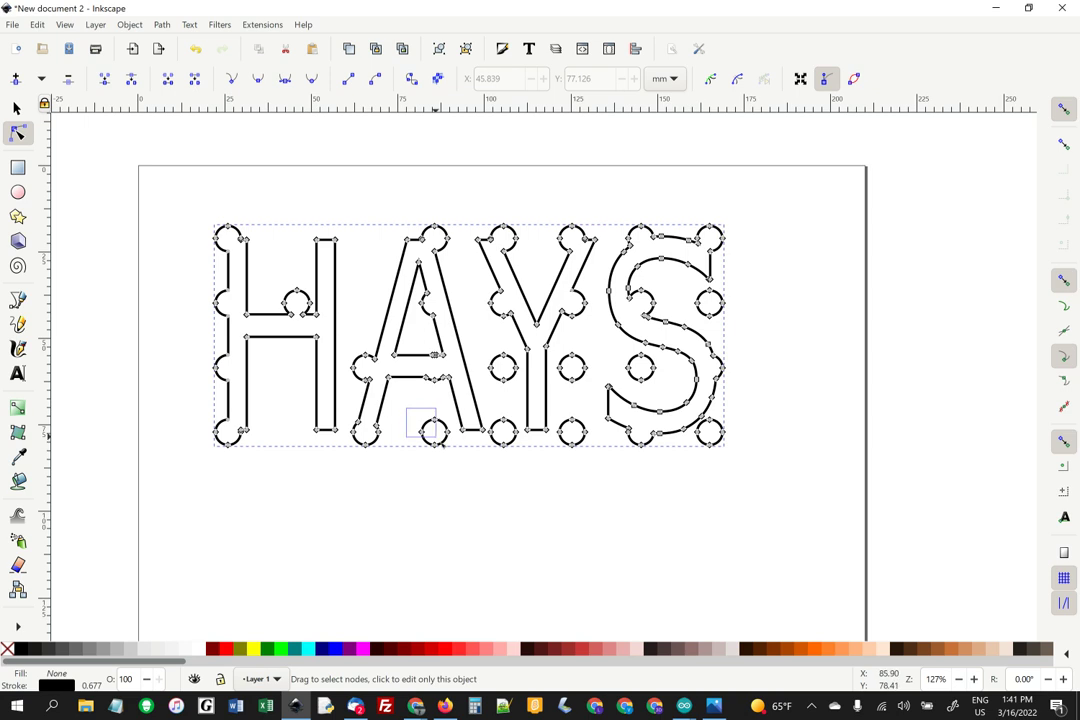
pyautogui.moveTo(406, 409); pyautogui.dragTo(451, 459)
pyautogui.press('Delete')
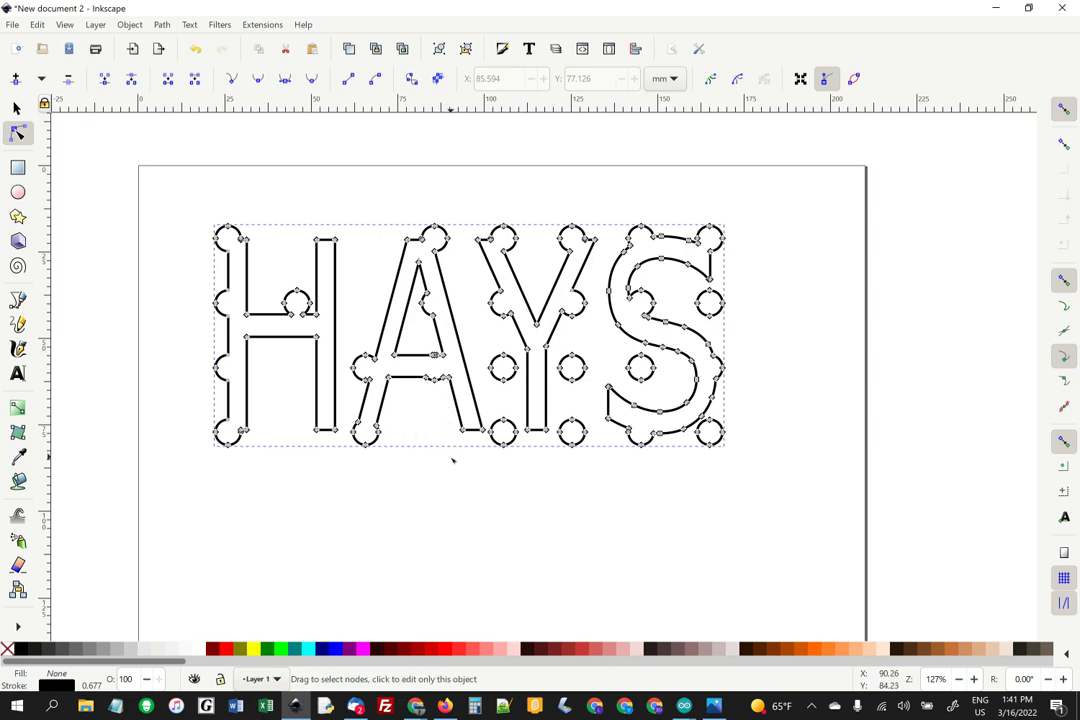
# Step: Delete the loose circles beside the Y, undoing one deletion that bent its stroke
pyautogui.moveTo(485, 345)
pyautogui.mouseDown()
pyautogui.moveTo(521, 466)
pyautogui.moveTo(506, 452)
pyautogui.mouseUp()
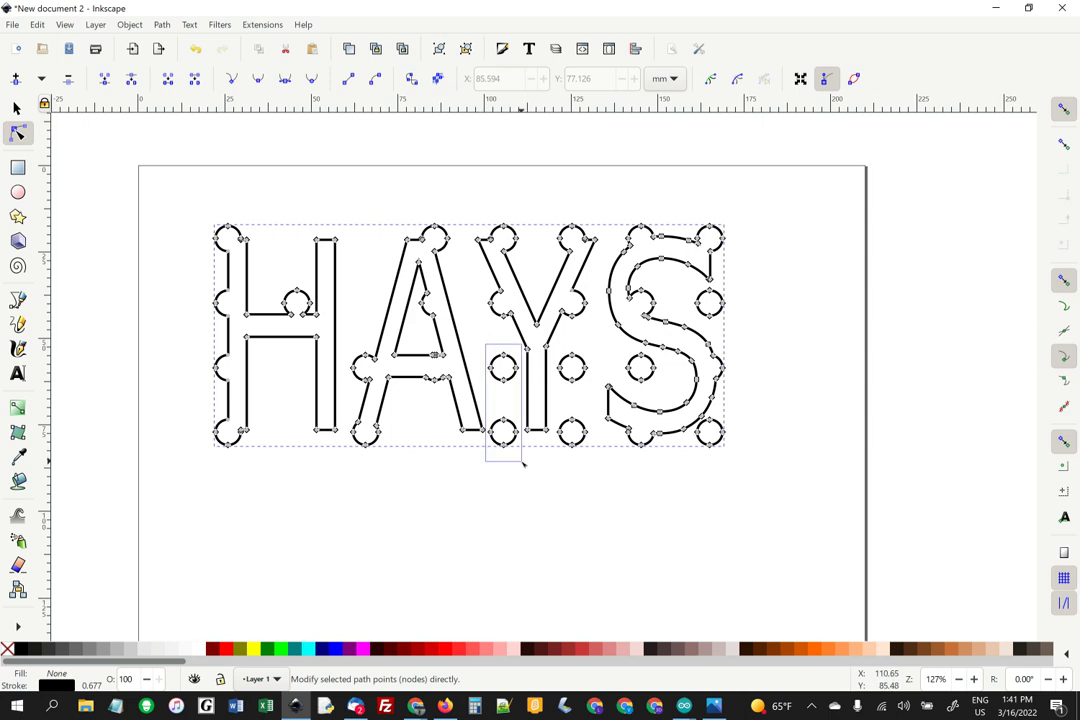
pyautogui.moveTo(506, 452); pyautogui.dragTo(522, 463)
pyautogui.press('Delete')
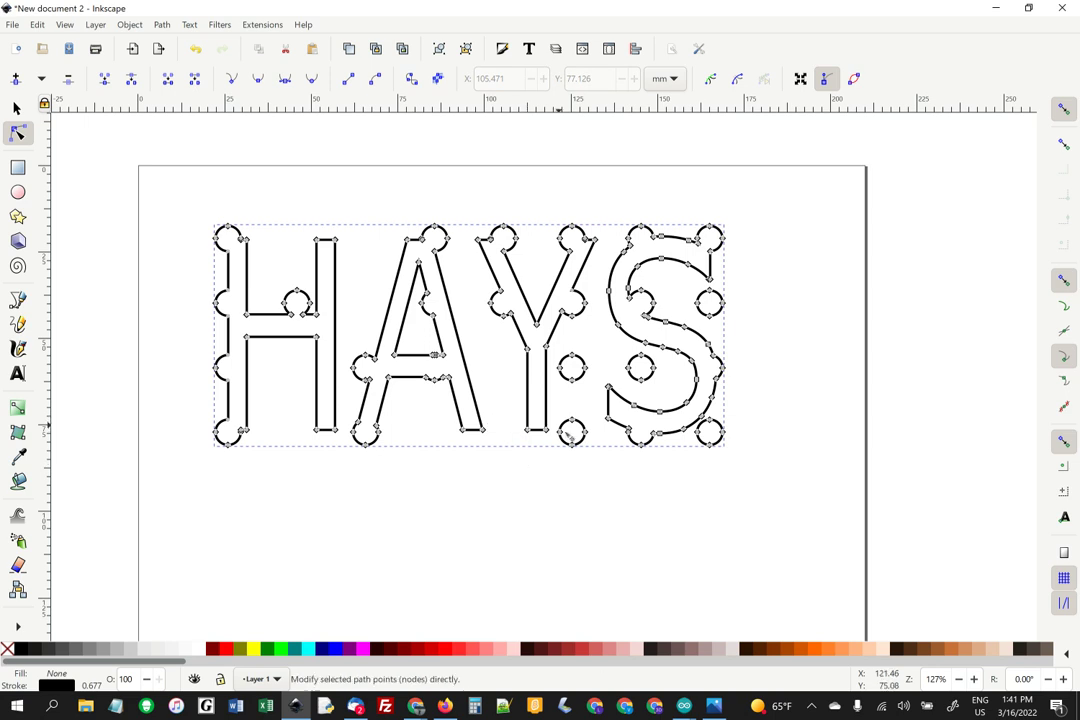
pyautogui.moveTo(599, 453); pyautogui.dragTo(545, 344)
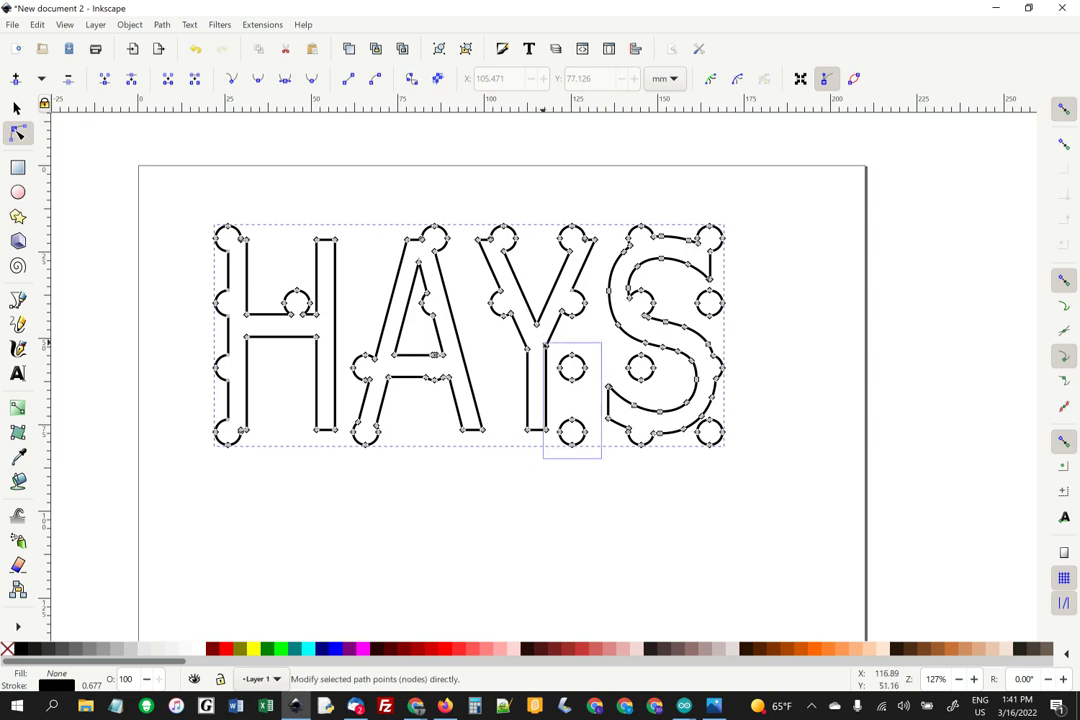
pyautogui.press('Delete')
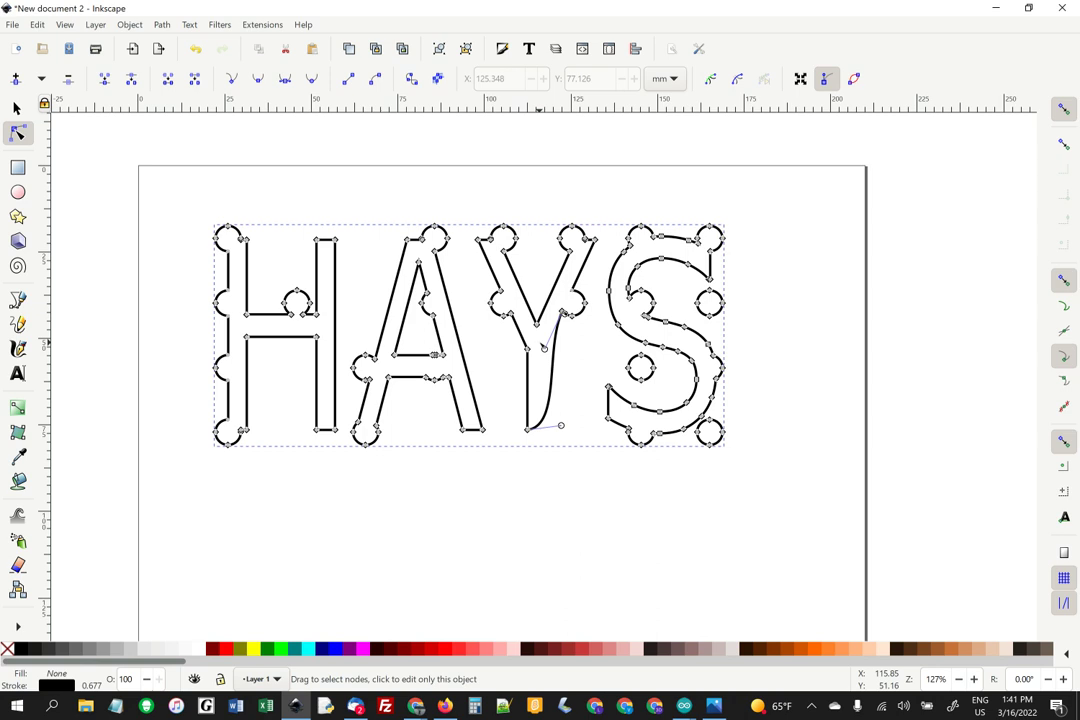
pyautogui.hotkey('ctrl', 'z')
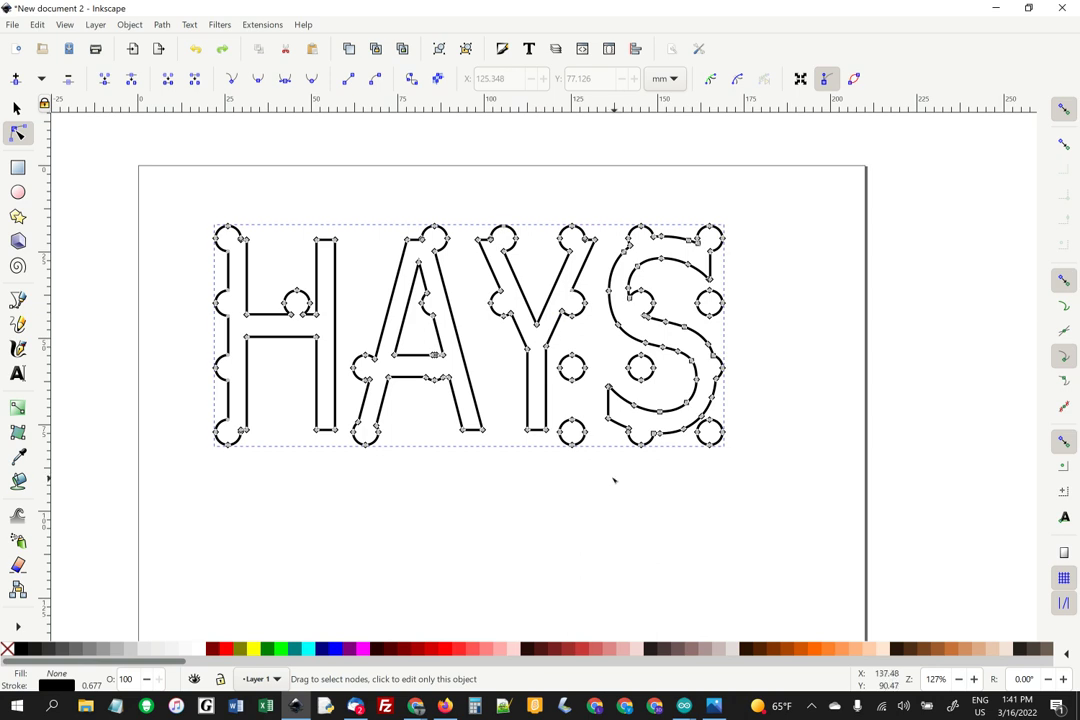
pyautogui.click(595, 463)
pyautogui.moveTo(590, 462); pyautogui.dragTo(560, 415)
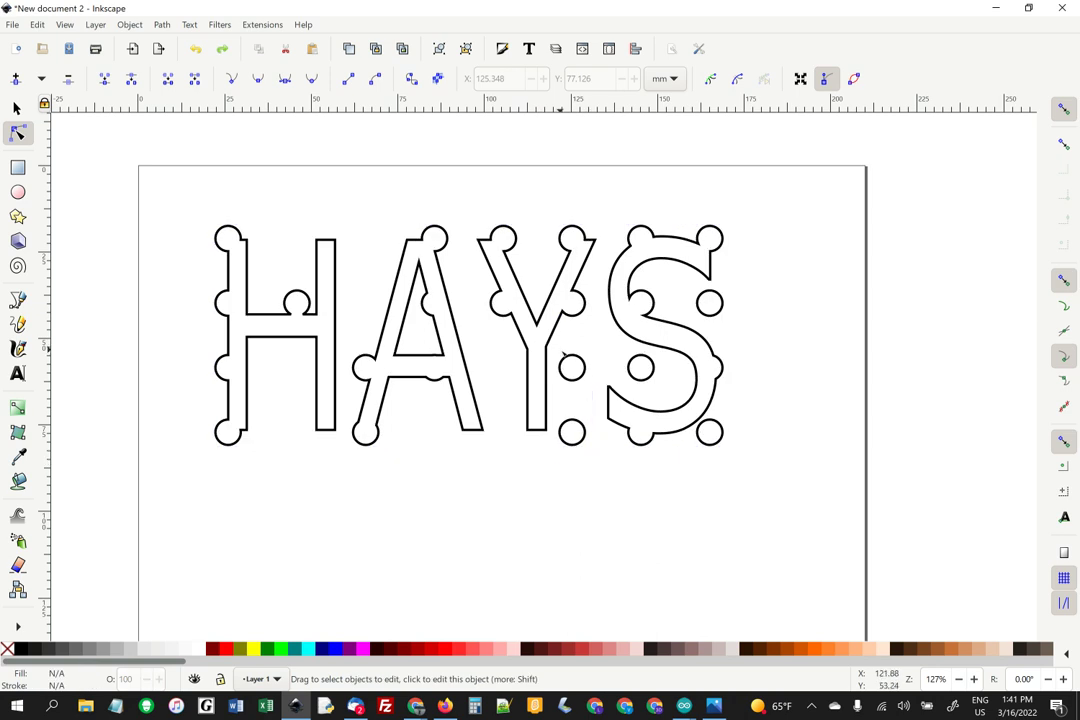
pyautogui.click(564, 357)
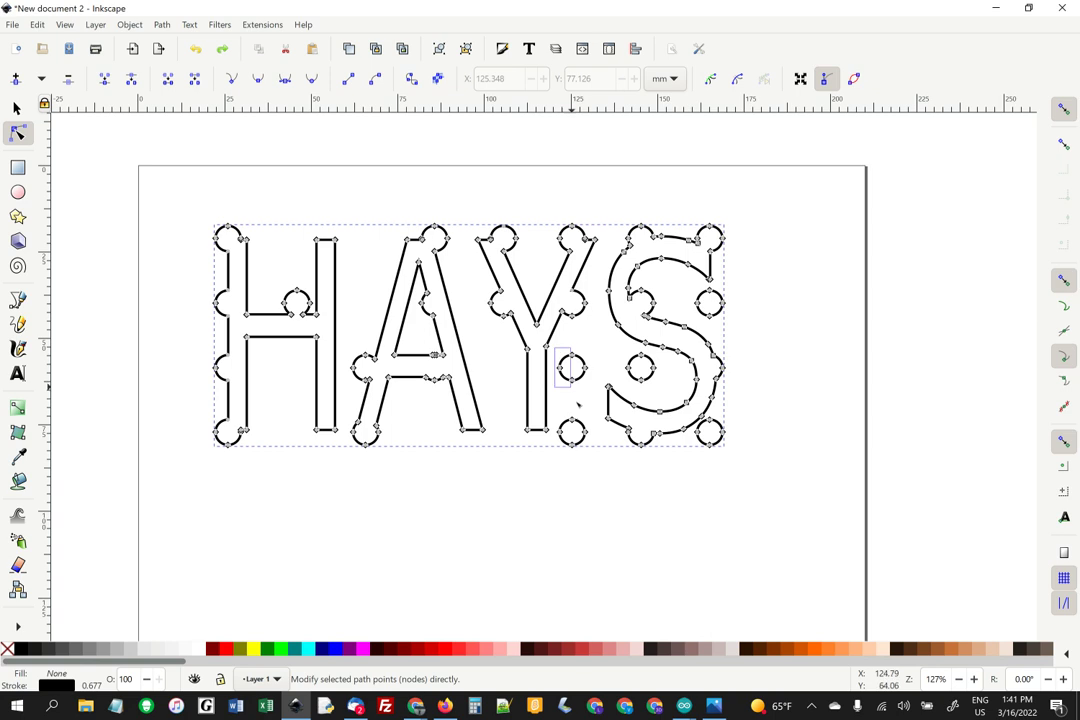
pyautogui.moveTo(557, 352); pyautogui.dragTo(593, 464)
pyautogui.press('Delete')
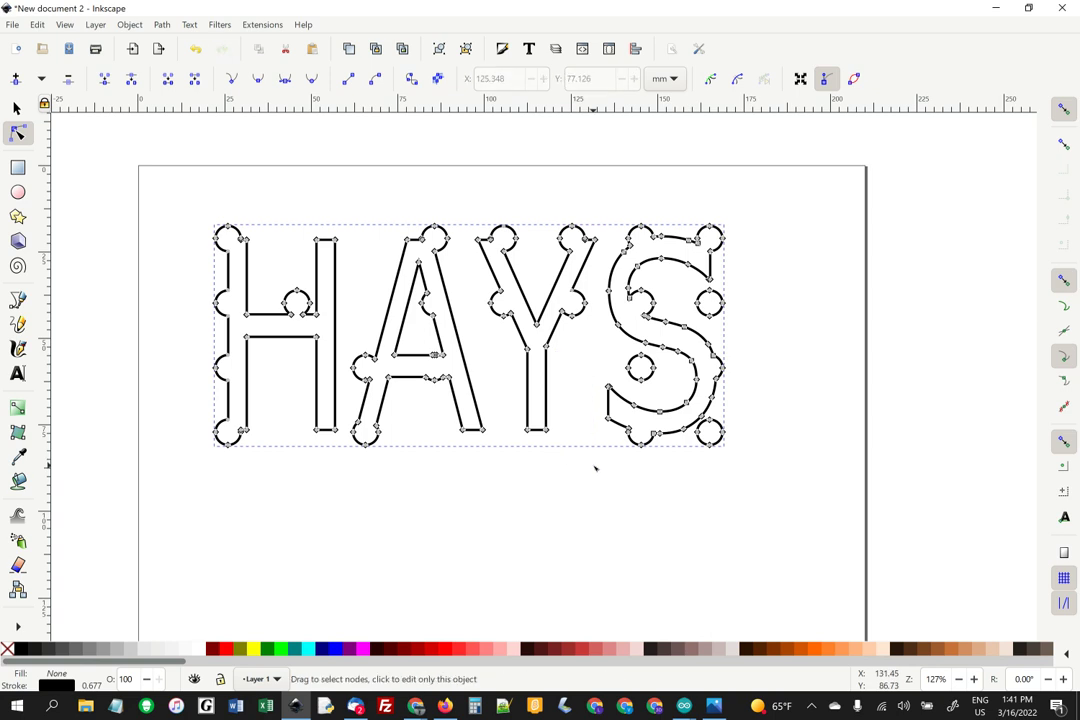
# Step: Delete the loose circles inside, below-right of, and right of the S
pyautogui.click(641, 378)
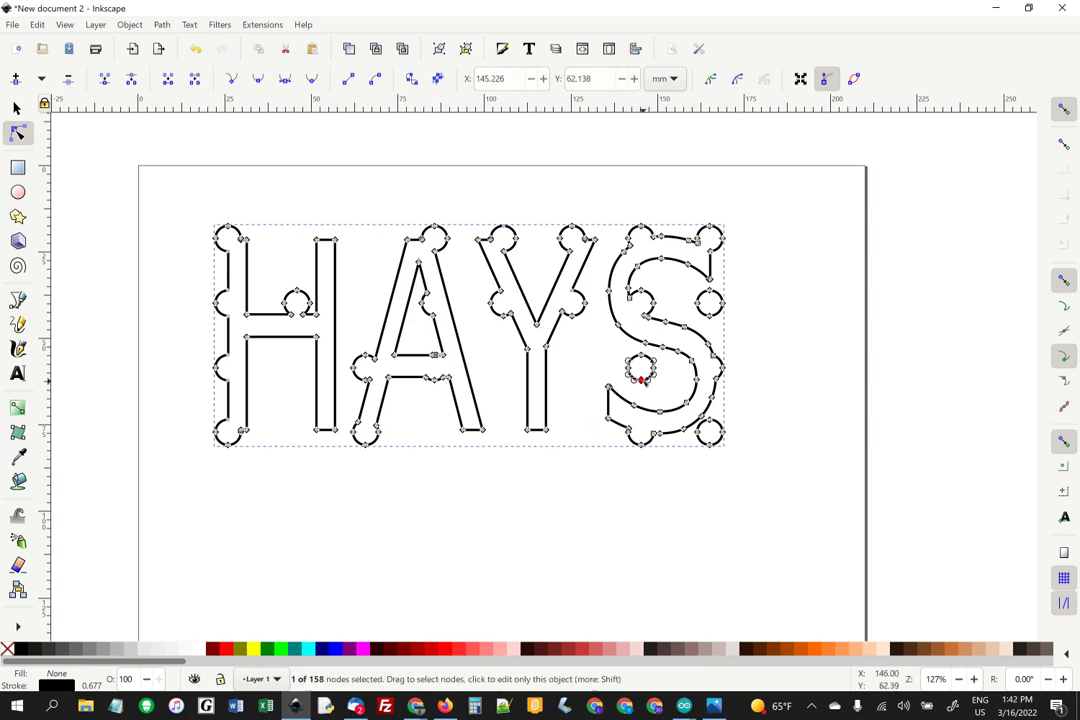
pyautogui.hotkey('ctrl', 'a')
pyautogui.press('Delete')
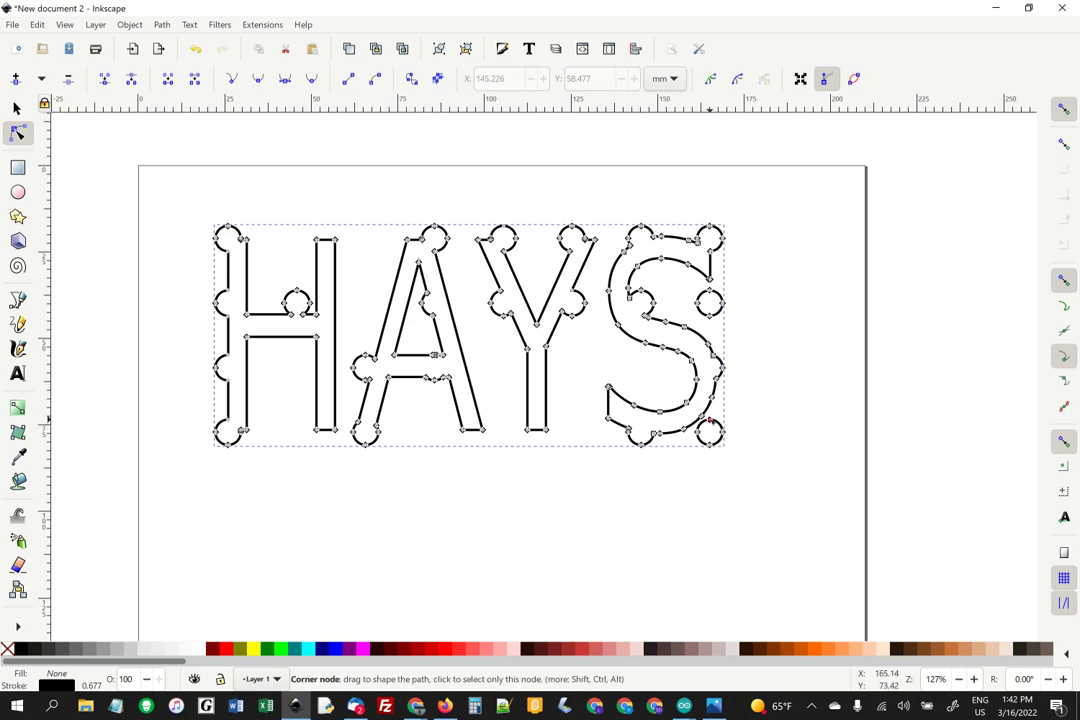
pyautogui.click(709, 421)
pyautogui.hotkey('ctrl', 'a')
pyautogui.press('Delete')
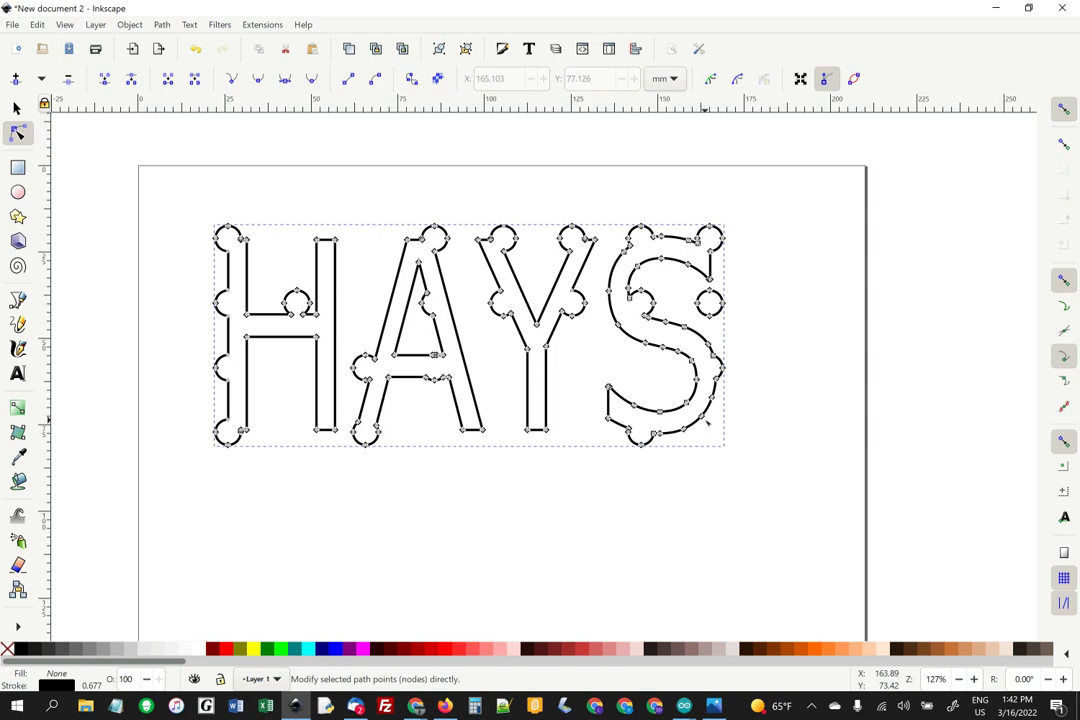
pyautogui.moveTo(747, 289); pyautogui.dragTo(690, 322)
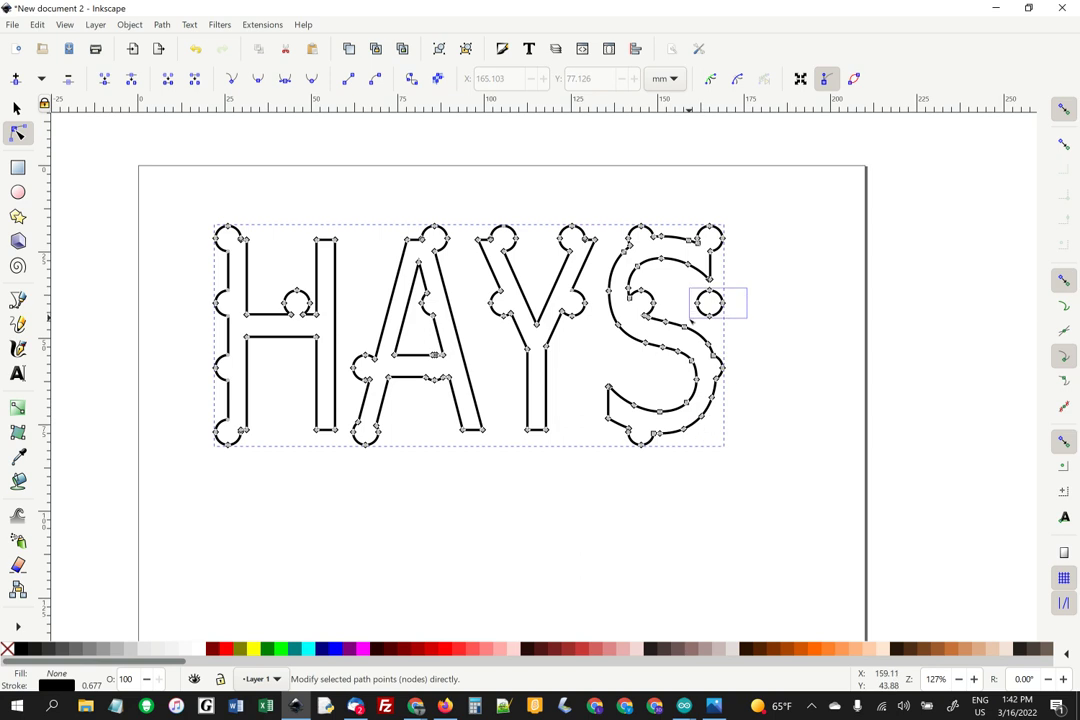
pyautogui.press('Delete')
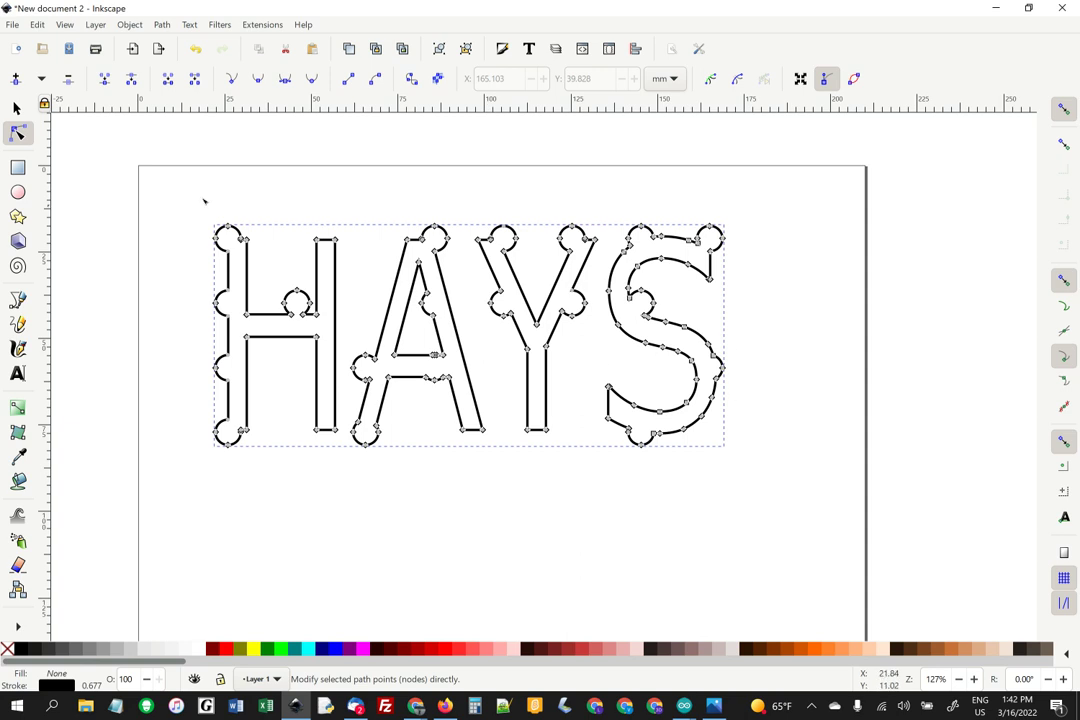
# Step: Save the drawing as 'Hays dot.svg' and close Inkscape
pyautogui.click(127, 170)
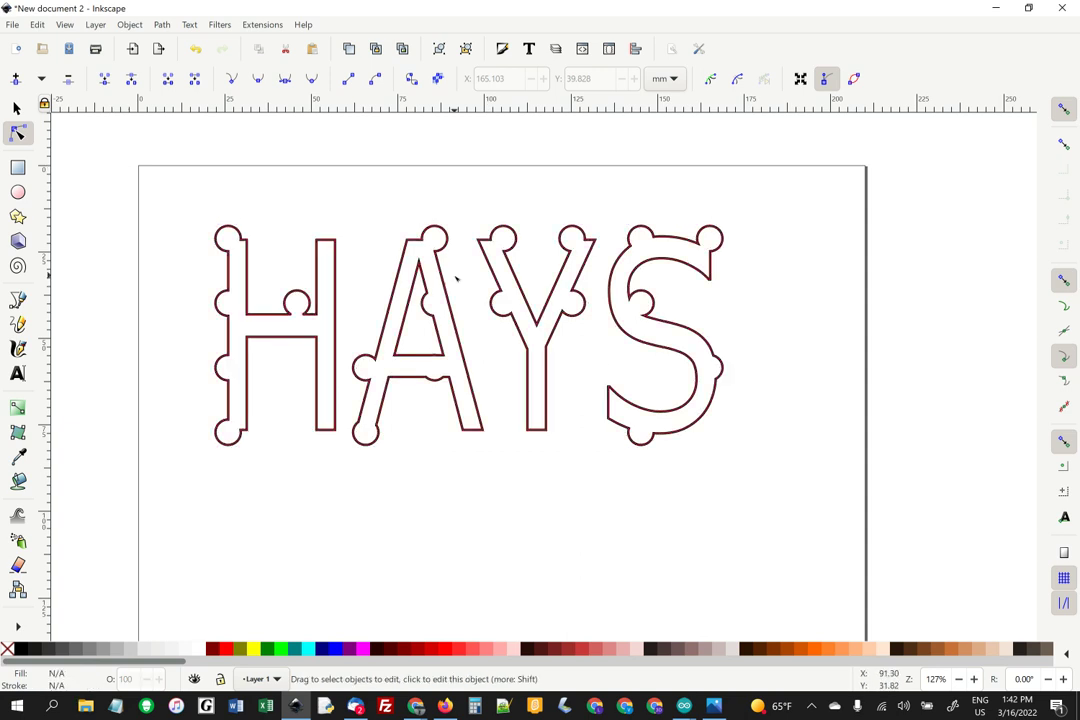
pyautogui.hotkey('ctrl', 's')
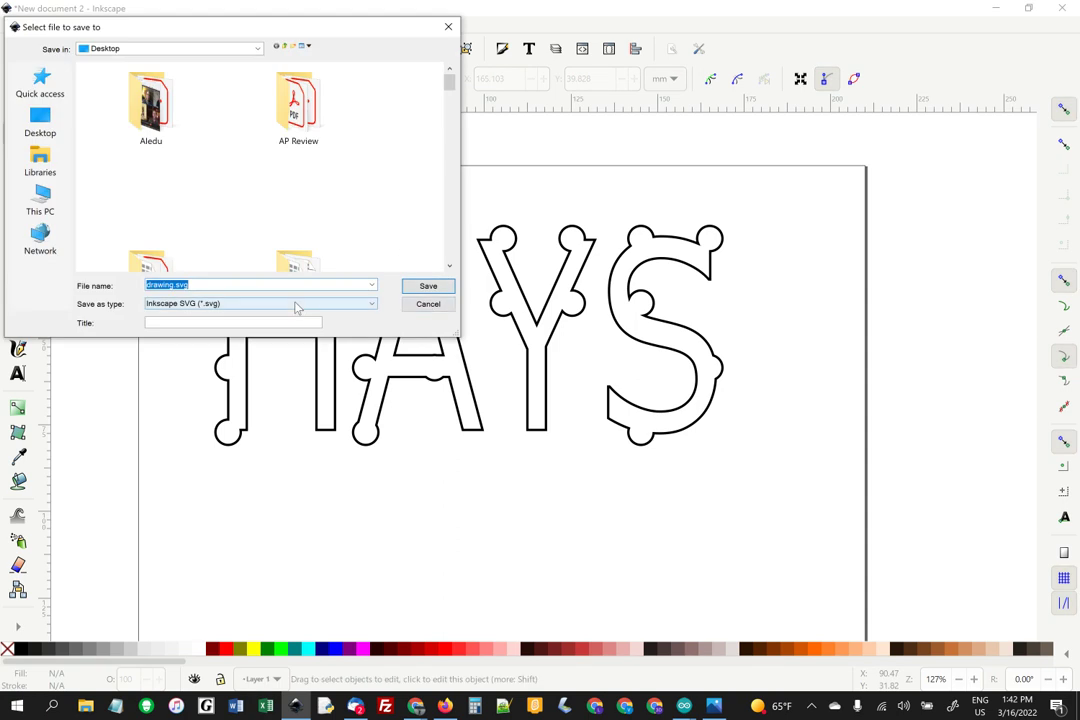
pyautogui.write('Hays dot')
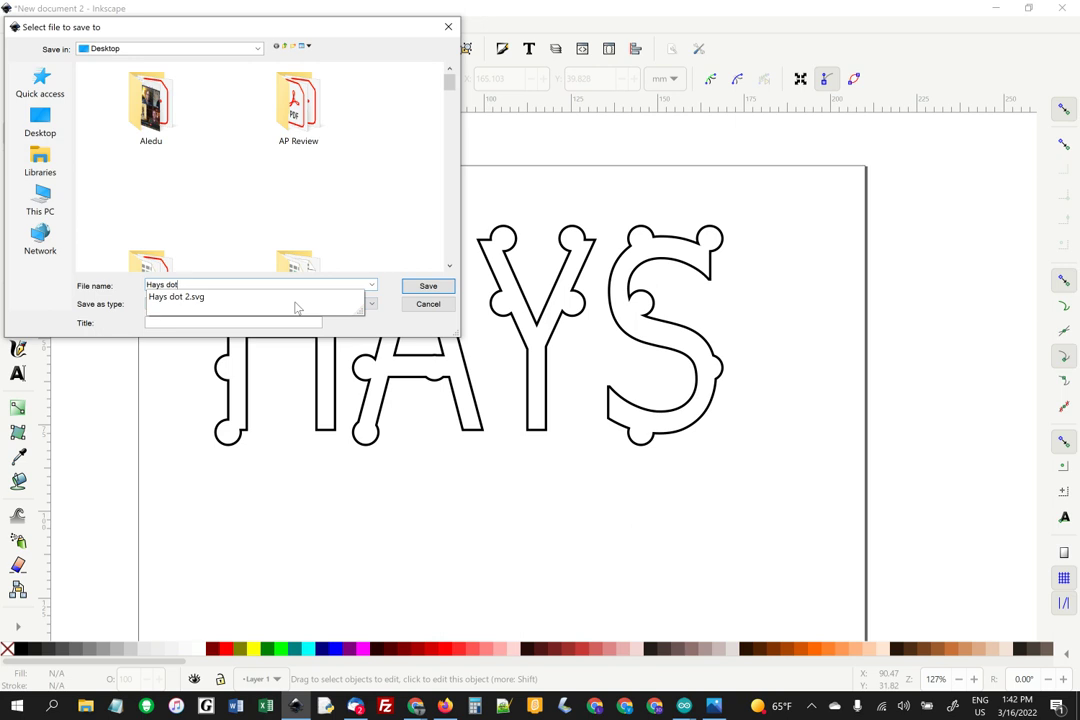
pyautogui.click(439, 289)
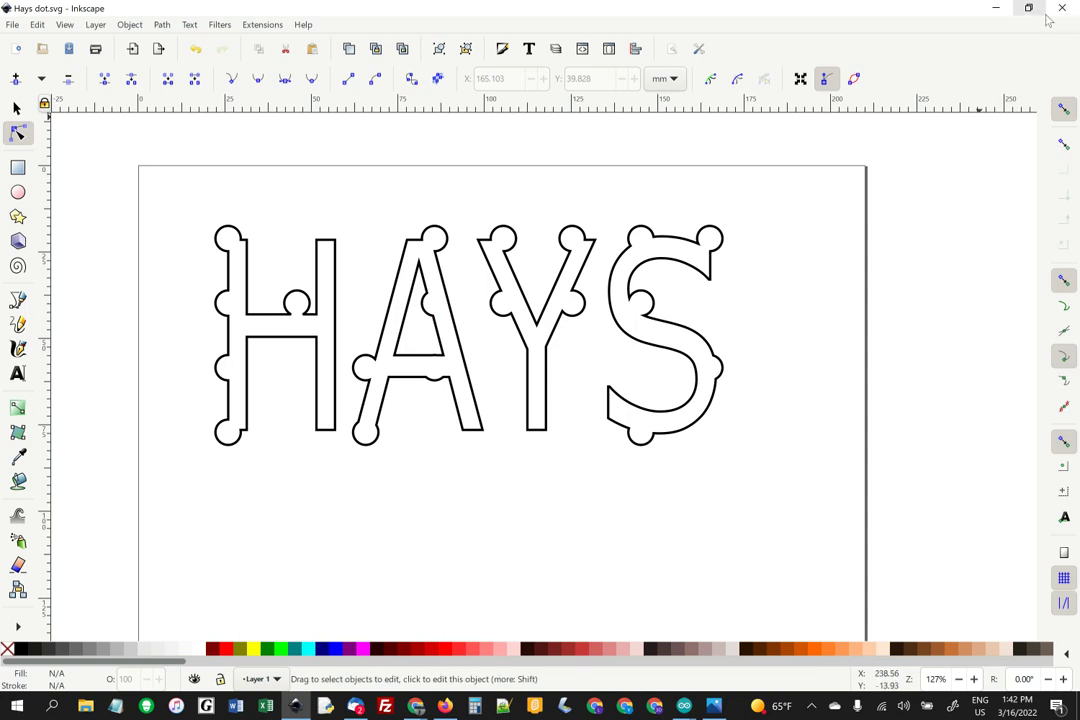
pyautogui.click(1063, 8)
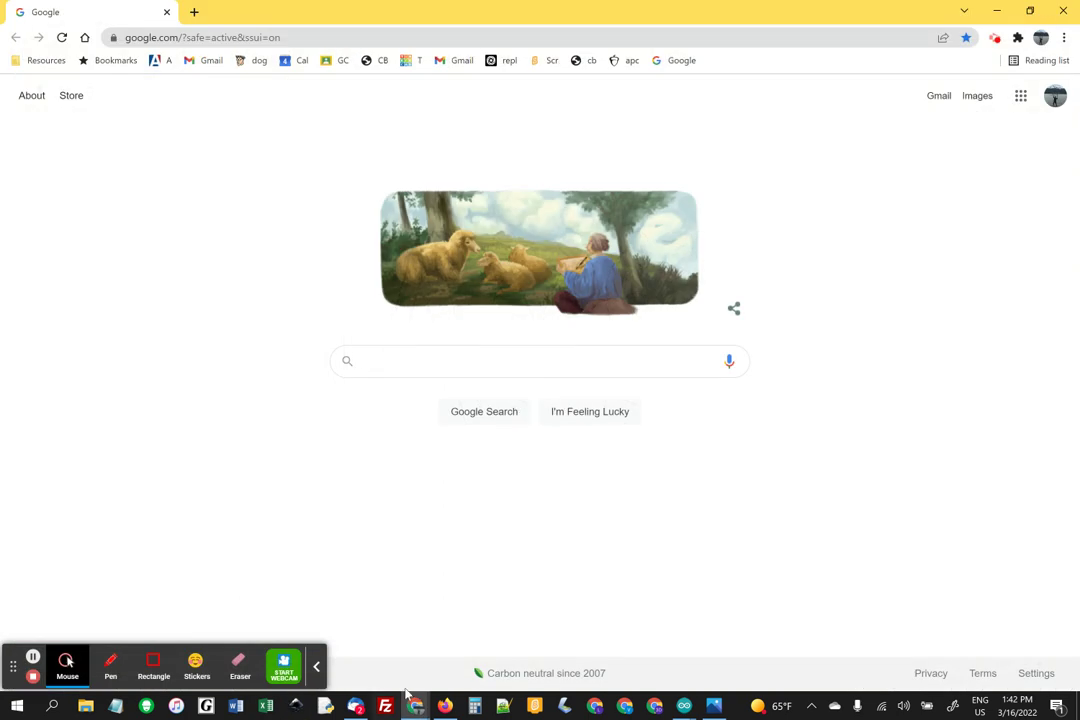
pyautogui.click(301, 554)
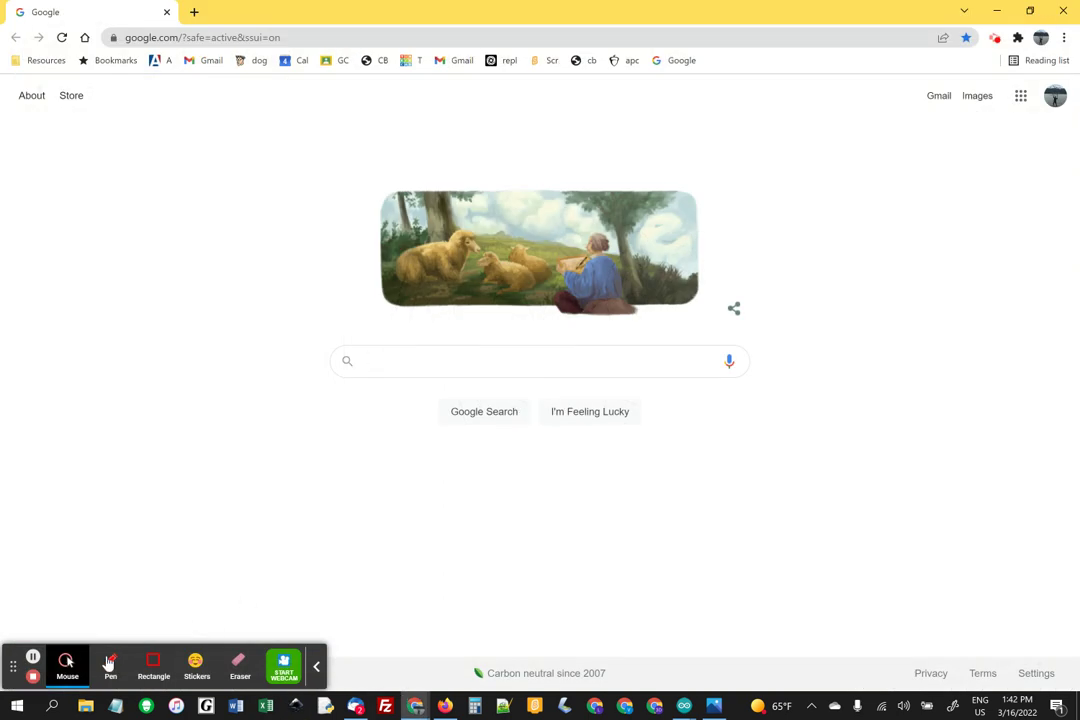